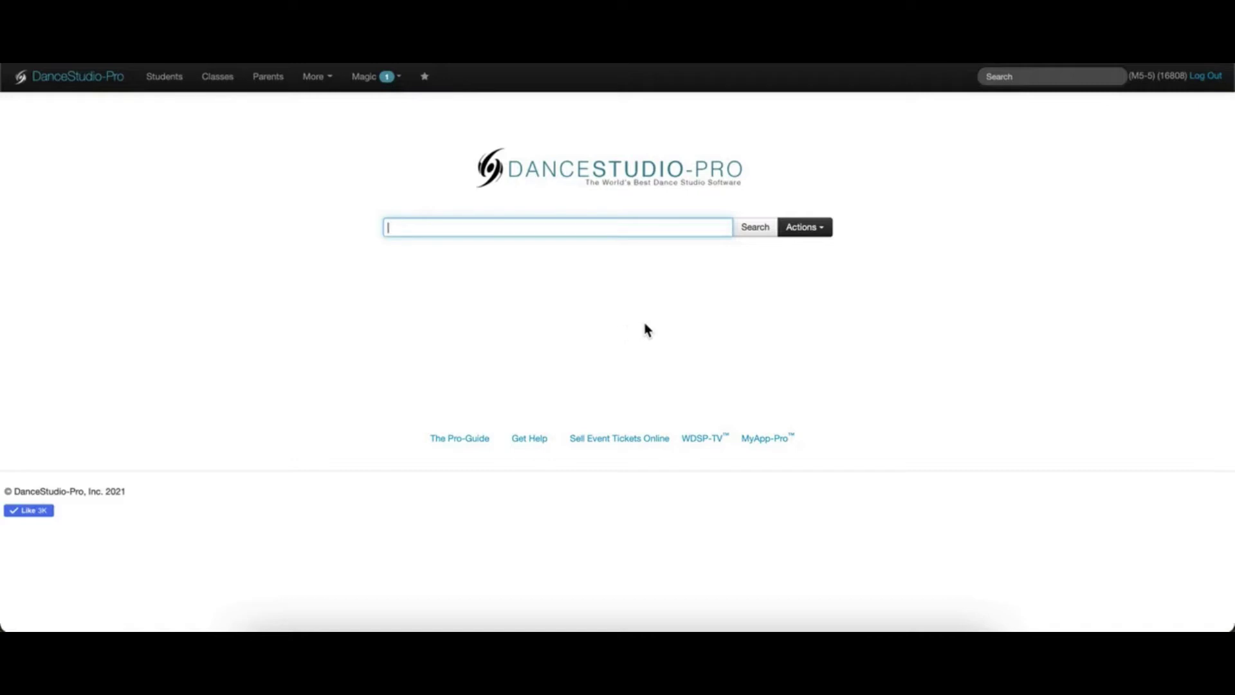
# - Open Robo-Mailer from the Actions menu and review its To recipient groups
pyautogui.click(825, 230)
pyautogui.click(825, 231)
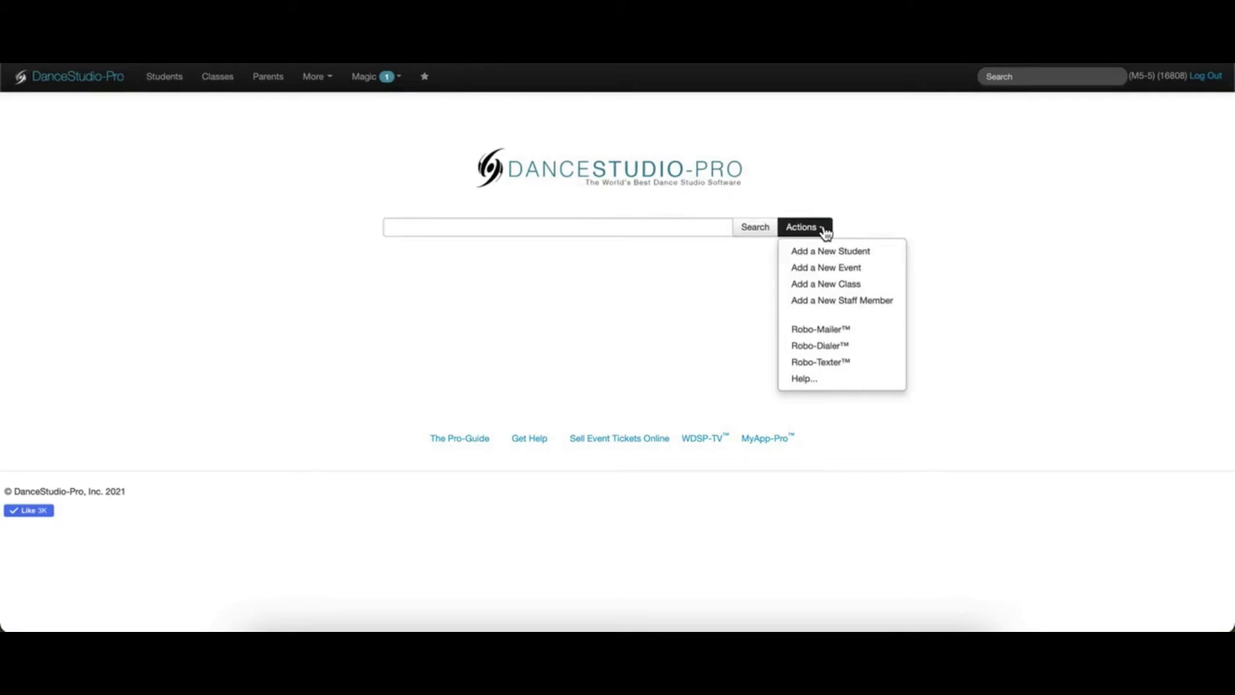
pyautogui.click(888, 336)
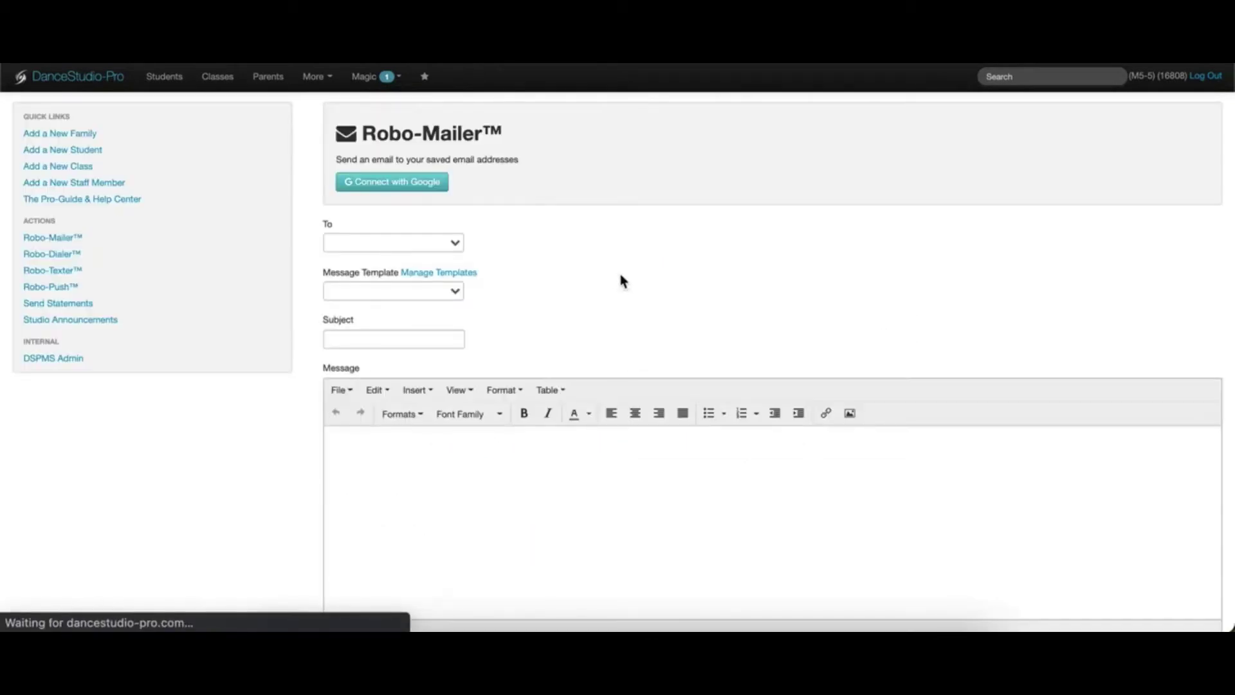
pyautogui.click(449, 244)
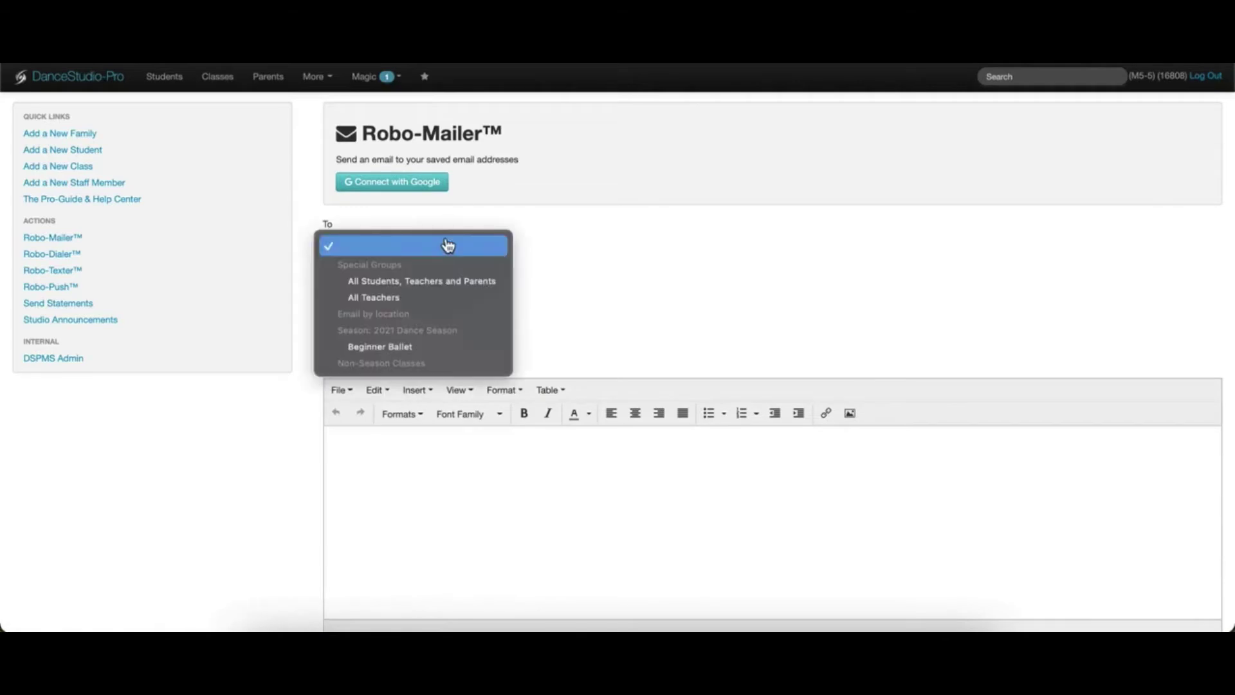
pyautogui.click(621, 293)
# - Reopen Robo-Mailer from the Students sidebar, recheck the To groups, and return to Students
pyautogui.click(169, 78)
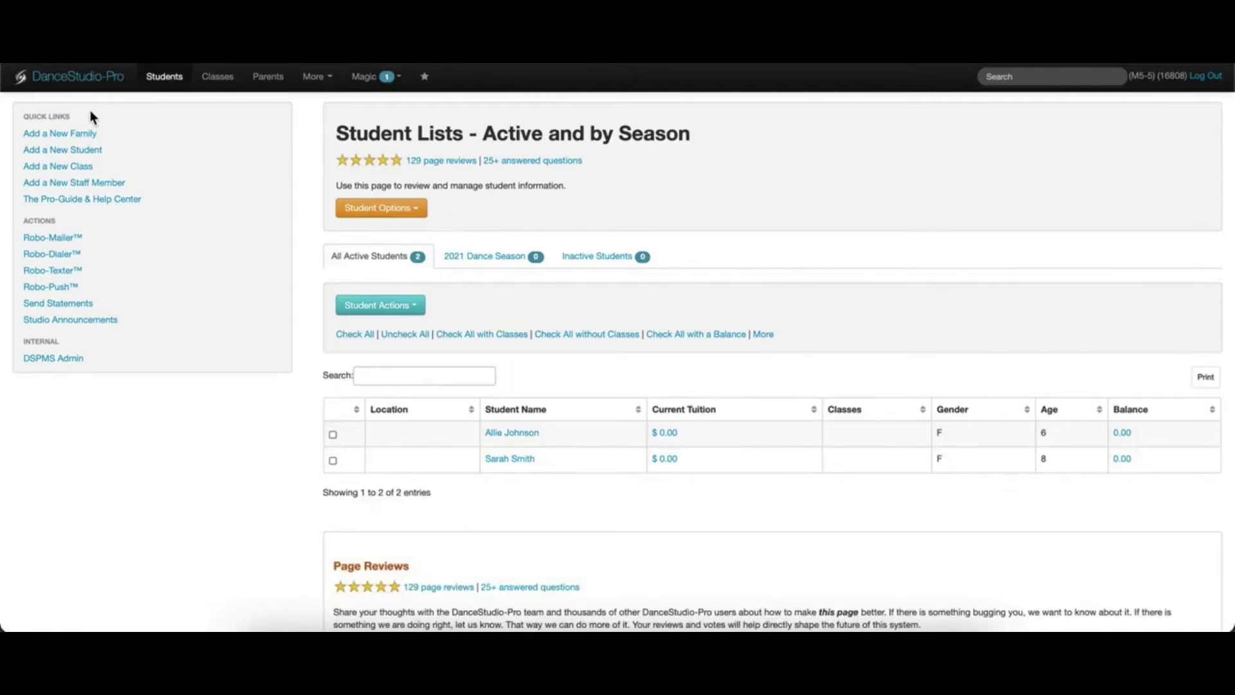
pyautogui.click(67, 240)
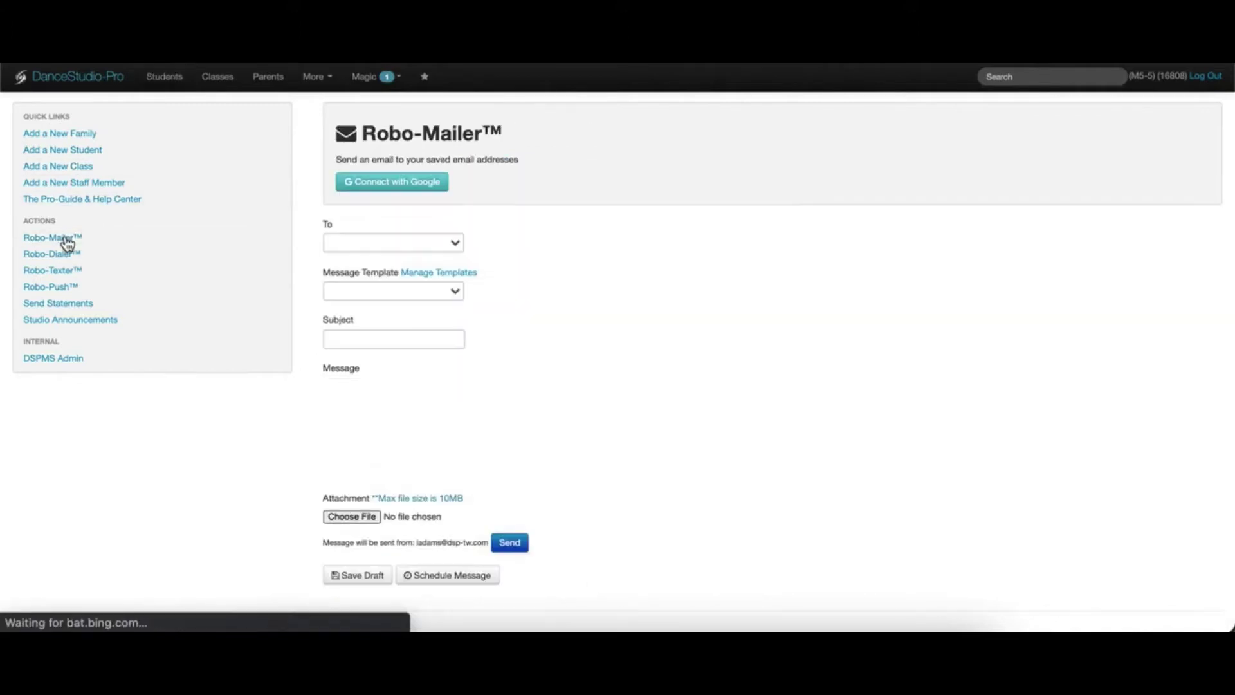
pyautogui.click(445, 243)
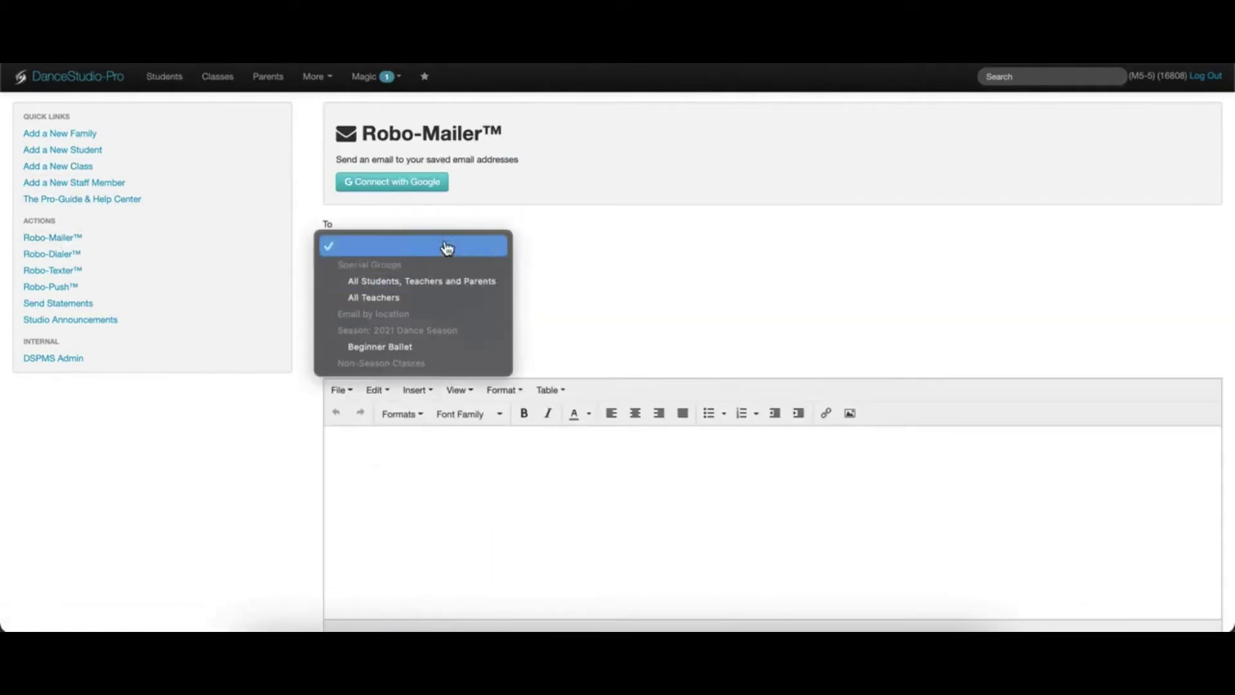
pyautogui.click(173, 80)
pyautogui.click(174, 83)
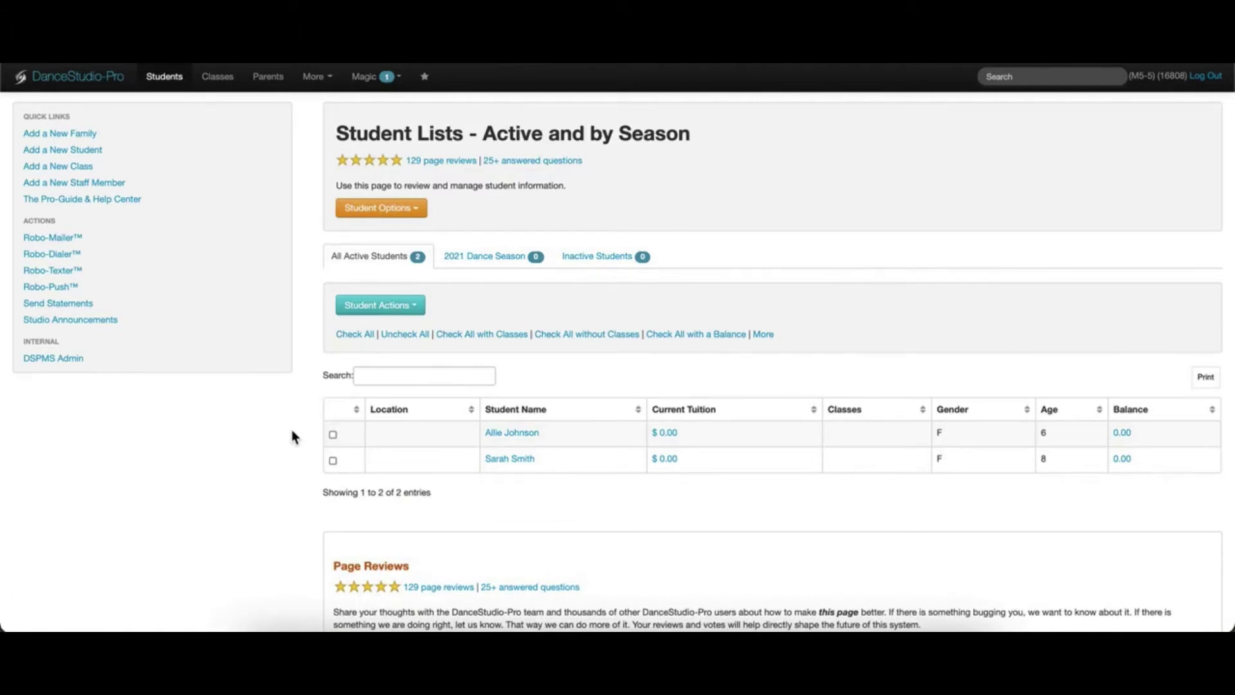
# - Select both active students, choose Send Email to selected Students, then return to Students
pyautogui.click(333, 434)
pyautogui.click(333, 460)
pyautogui.click(409, 309)
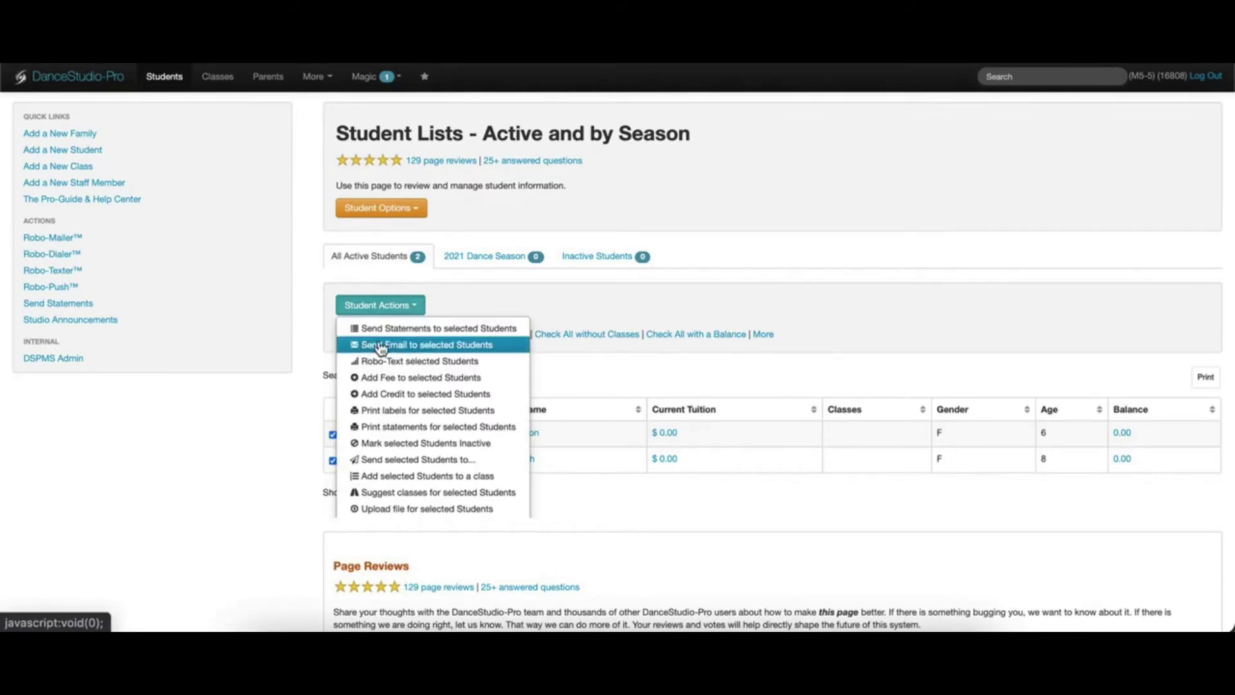
pyautogui.click(504, 347)
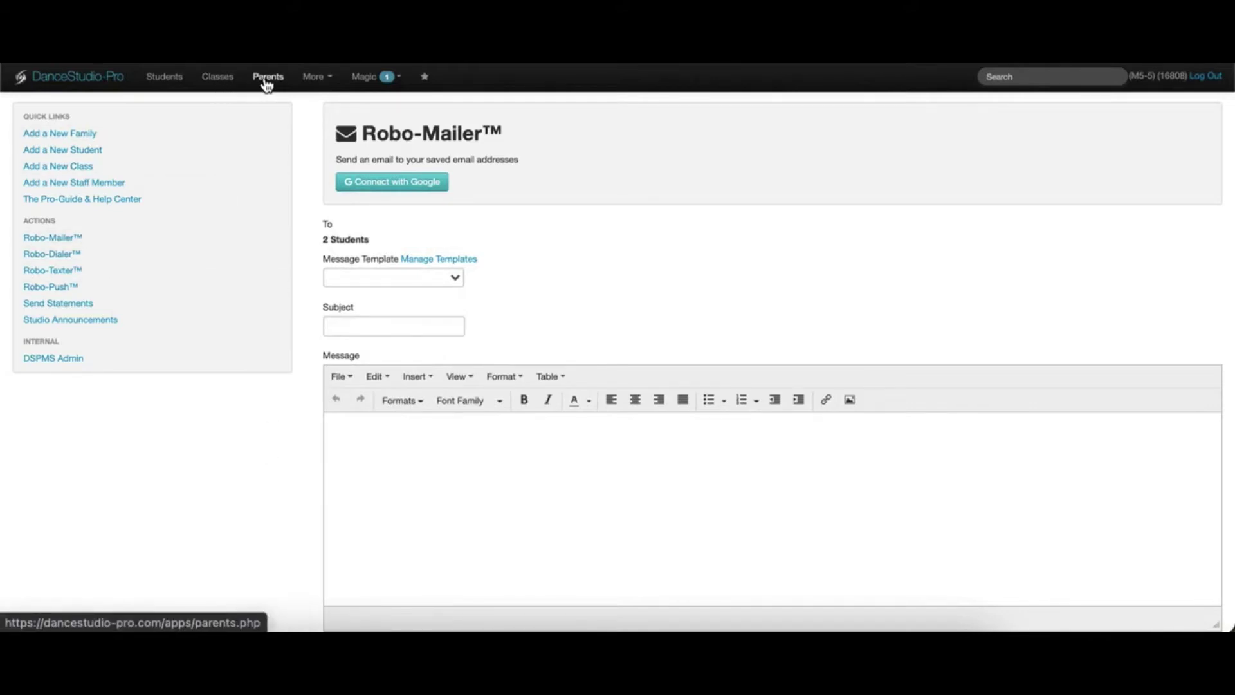
pyautogui.click(165, 87)
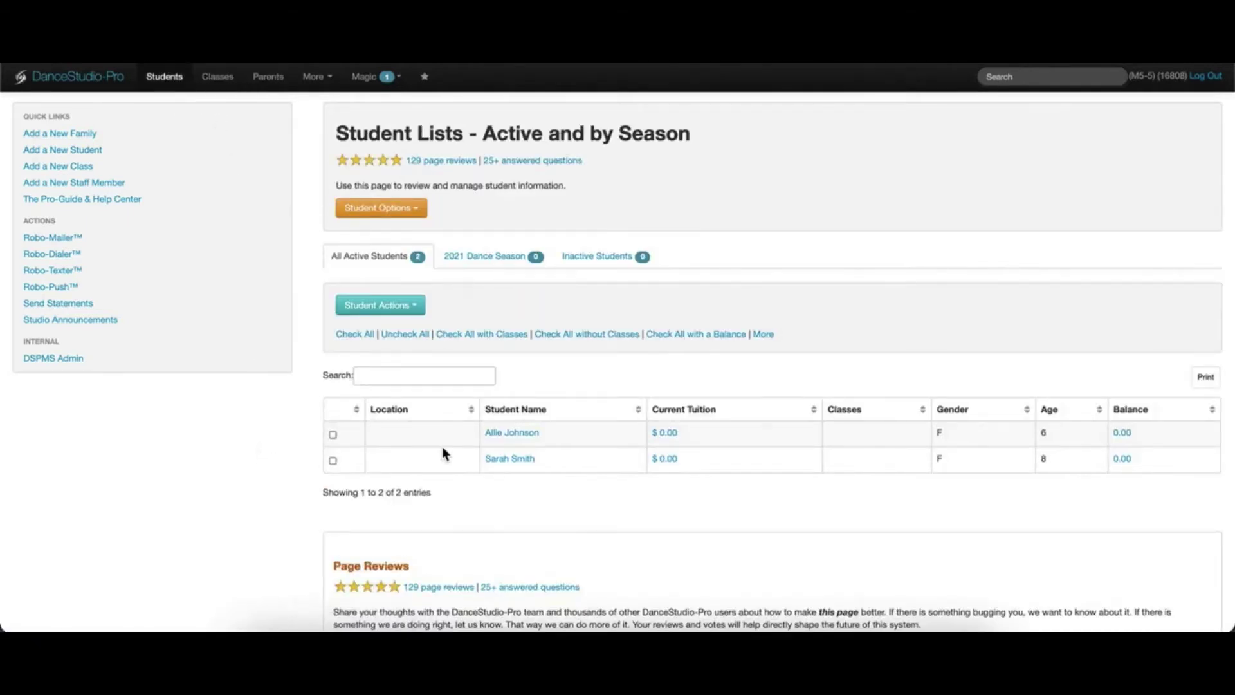
# - Start an email from the first student's Email address icon, then show Active Classes
pyautogui.click(527, 434)
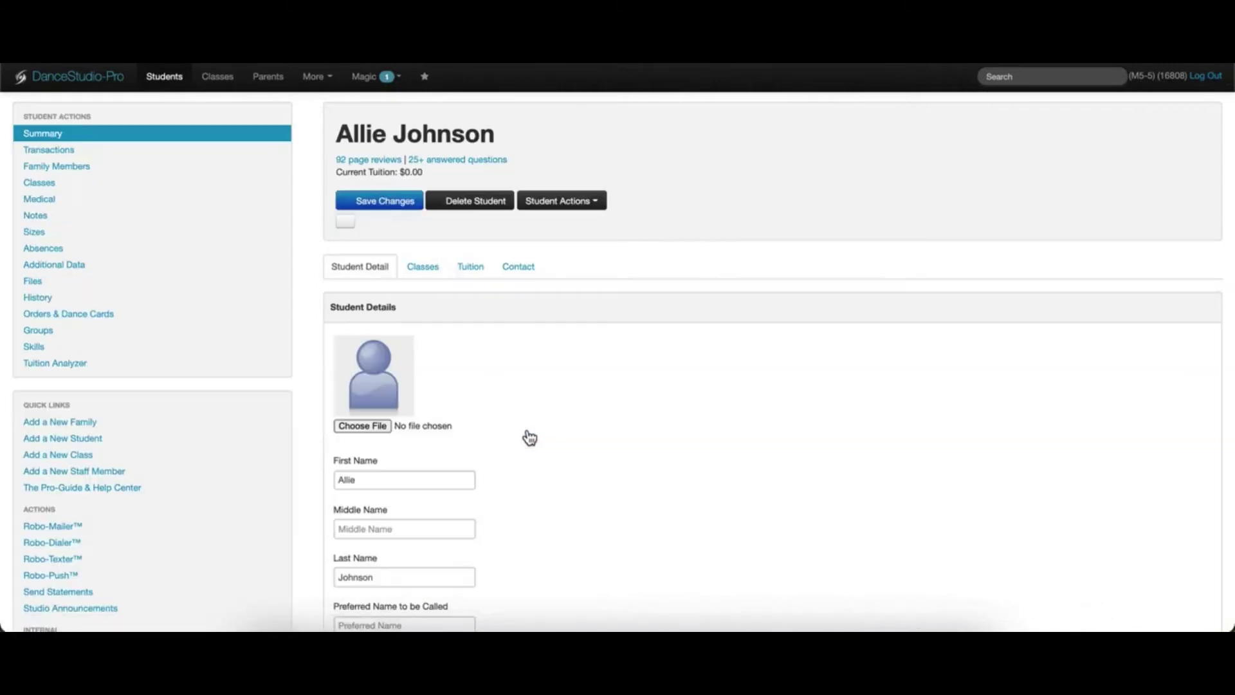
pyautogui.scroll(-5, 678, 419)
pyautogui.scroll(-3, 677, 419)
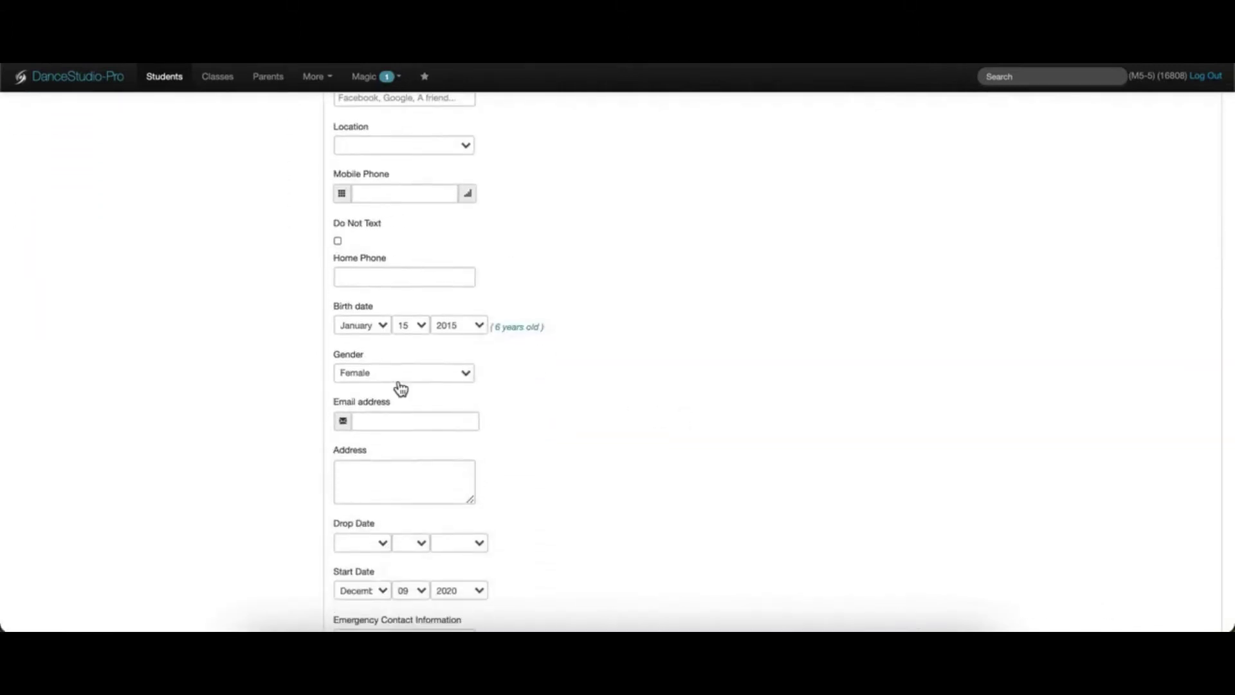
pyautogui.click(343, 422)
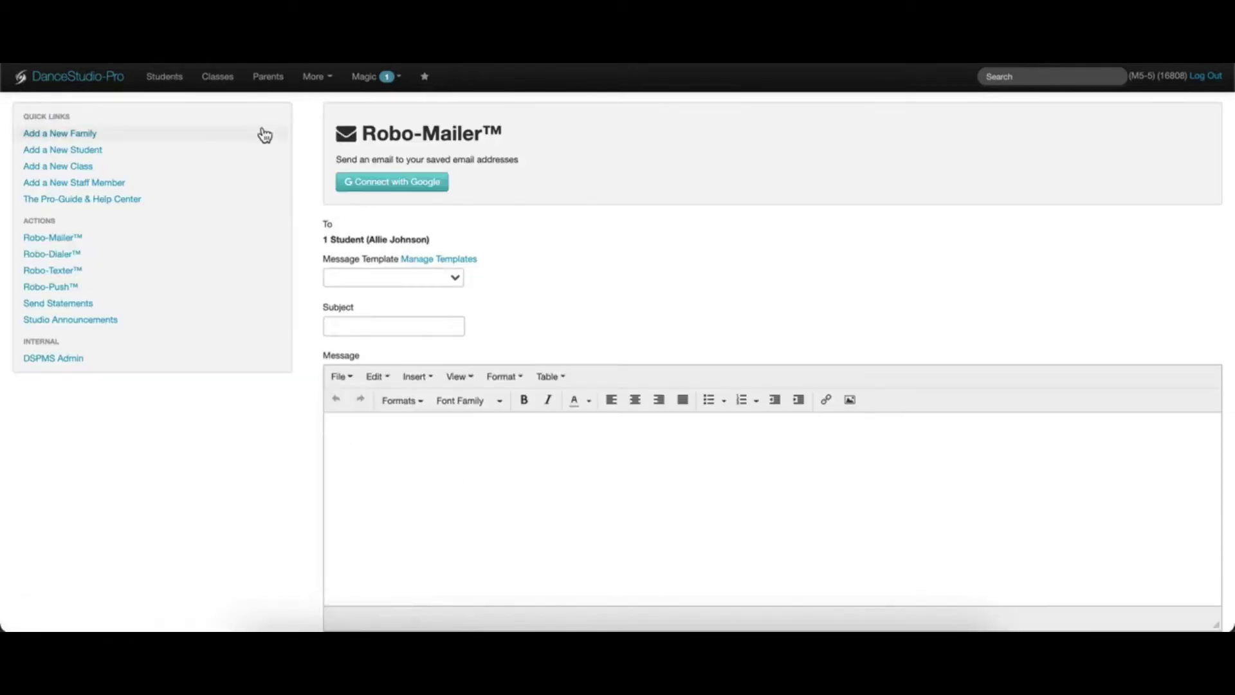
pyautogui.click(218, 77)
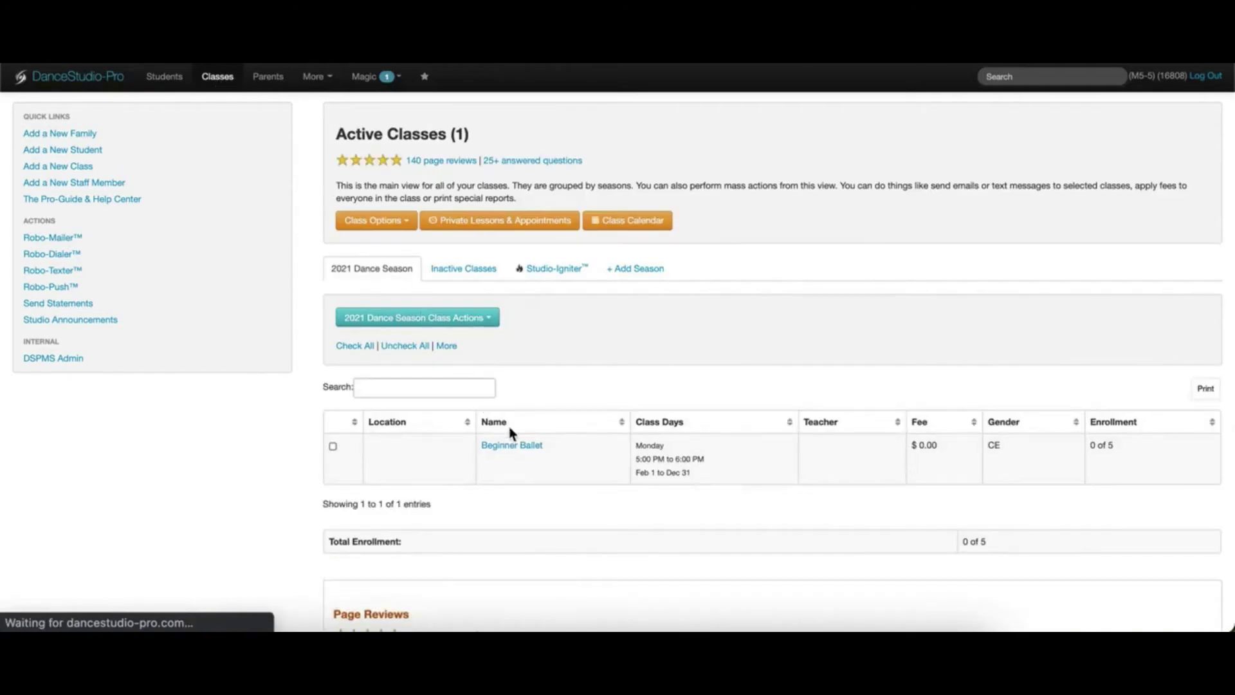
# - Start a Class Actions > Email Class message for Beginner Ballet and scroll through the blank form
pyautogui.click(520, 448)
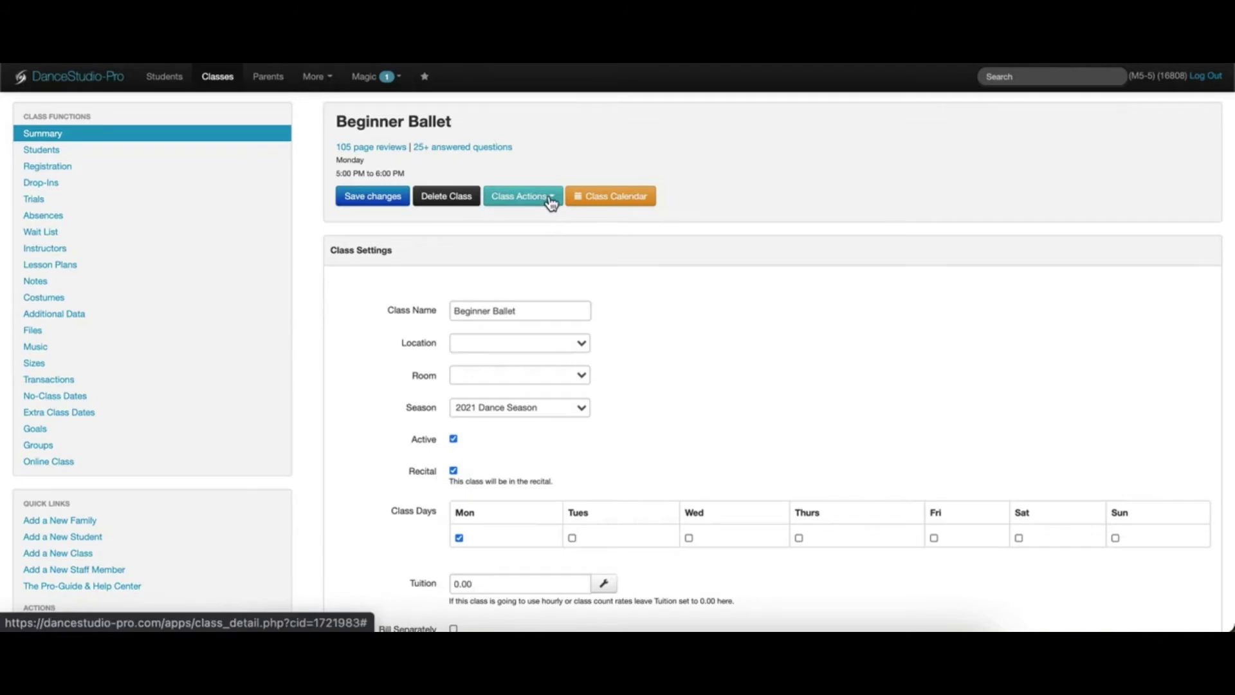
pyautogui.click(551, 200)
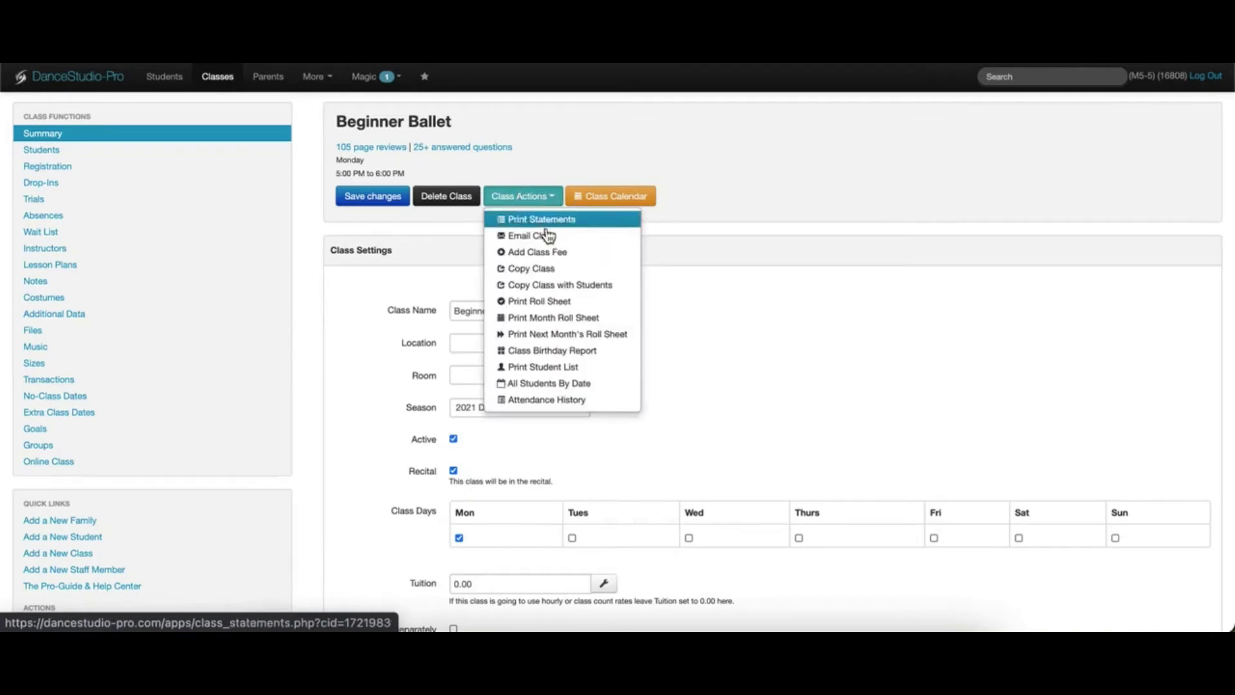
pyautogui.click(551, 238)
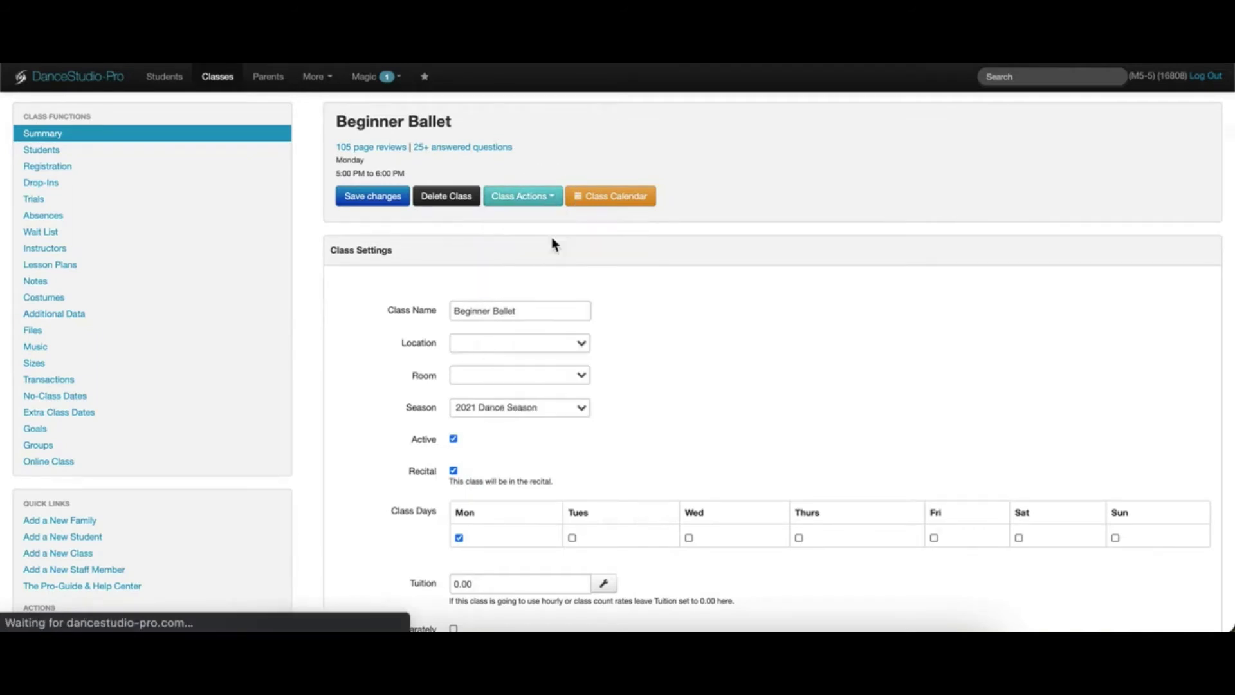
pyautogui.scroll(-3, 246, 504)
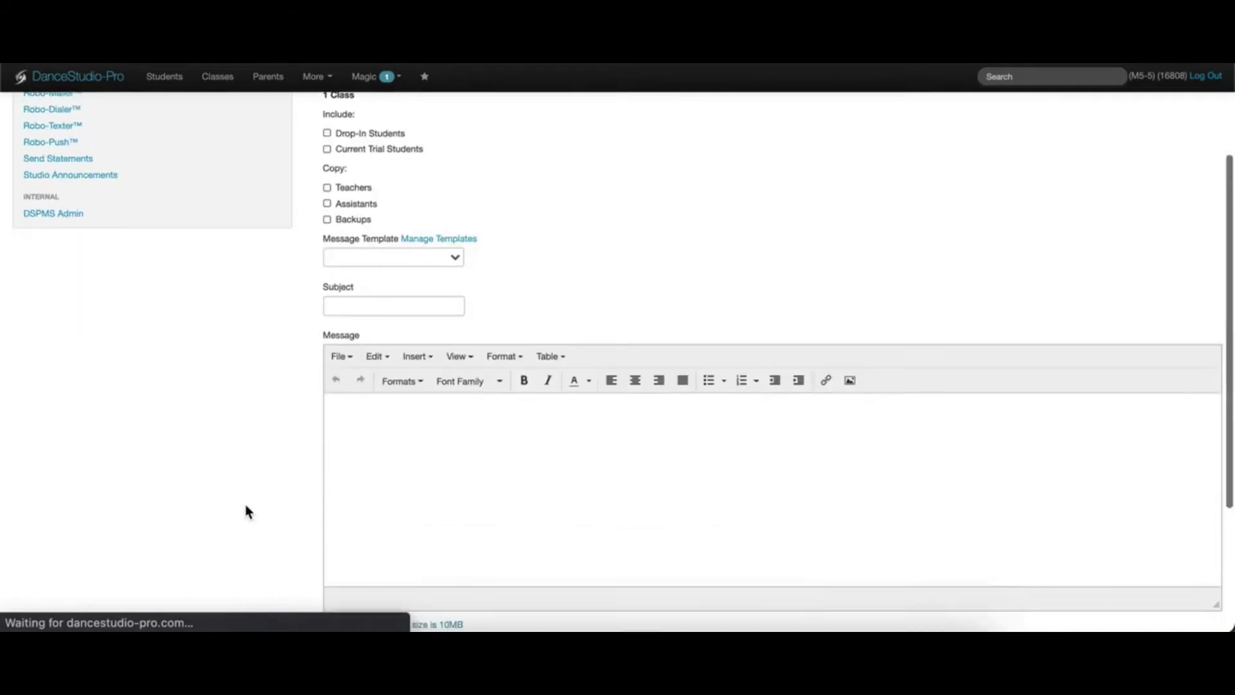
pyautogui.scroll(-1, 245, 512)
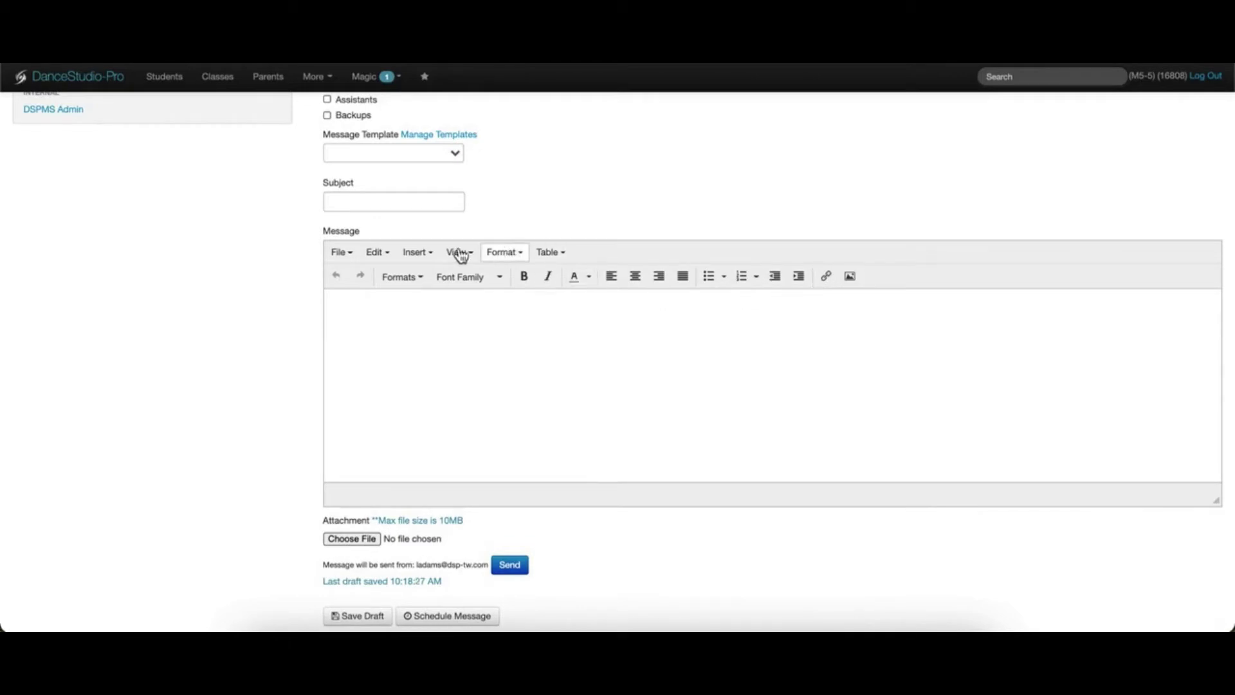
pyautogui.scroll(-2, 159, 317)
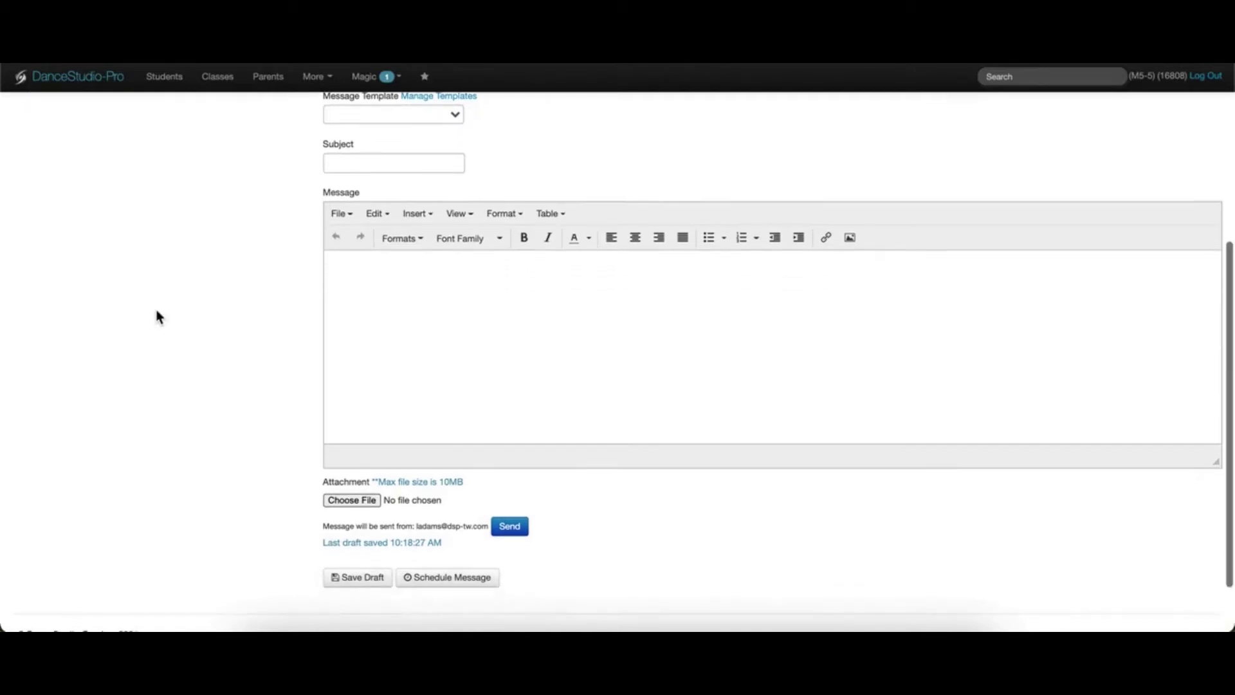
pyautogui.scroll(-1, 159, 317)
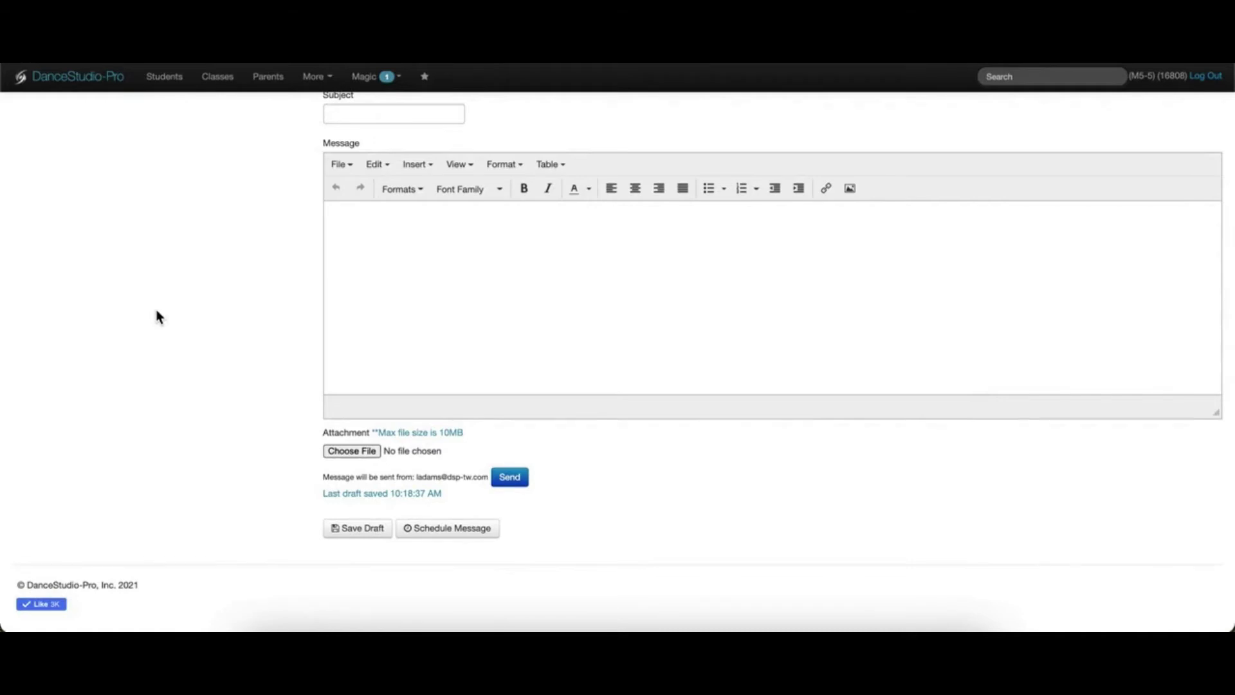
pyautogui.scroll(2, 158, 317)
pyautogui.scroll(-3, 159, 317)
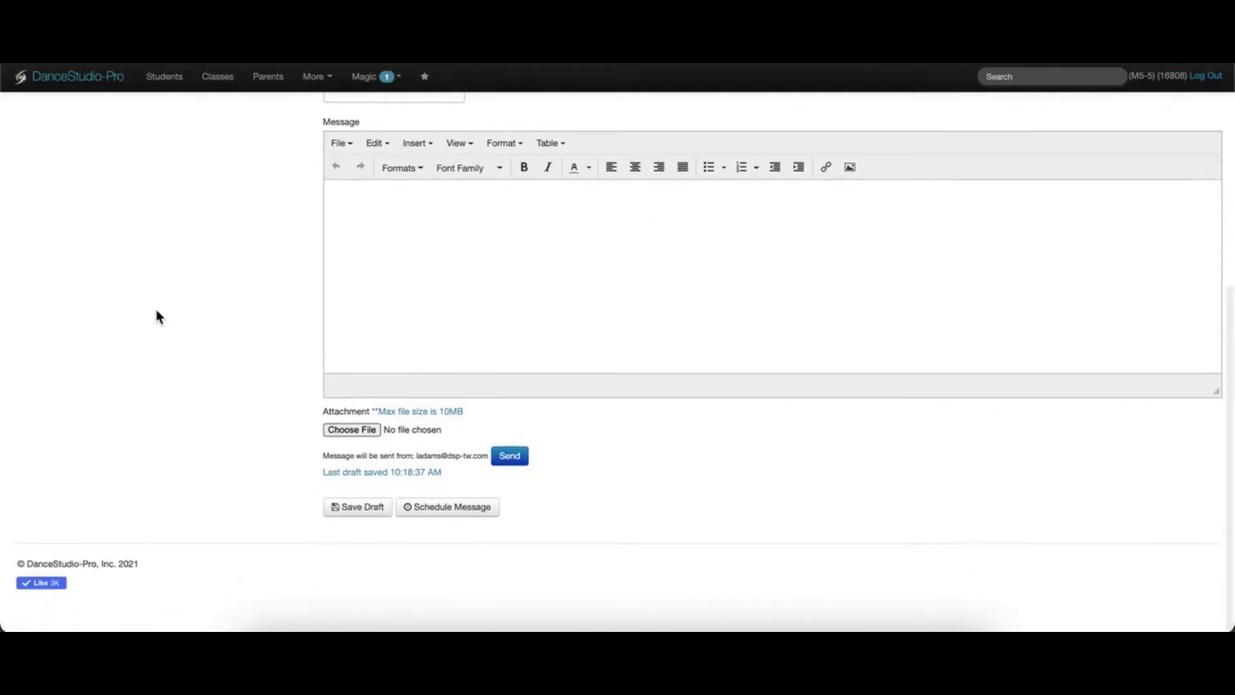
# - Reveal scheduling fields with Send On 2021-02-05 at 12:00 PM, then return to the form top
pyautogui.click(457, 510)
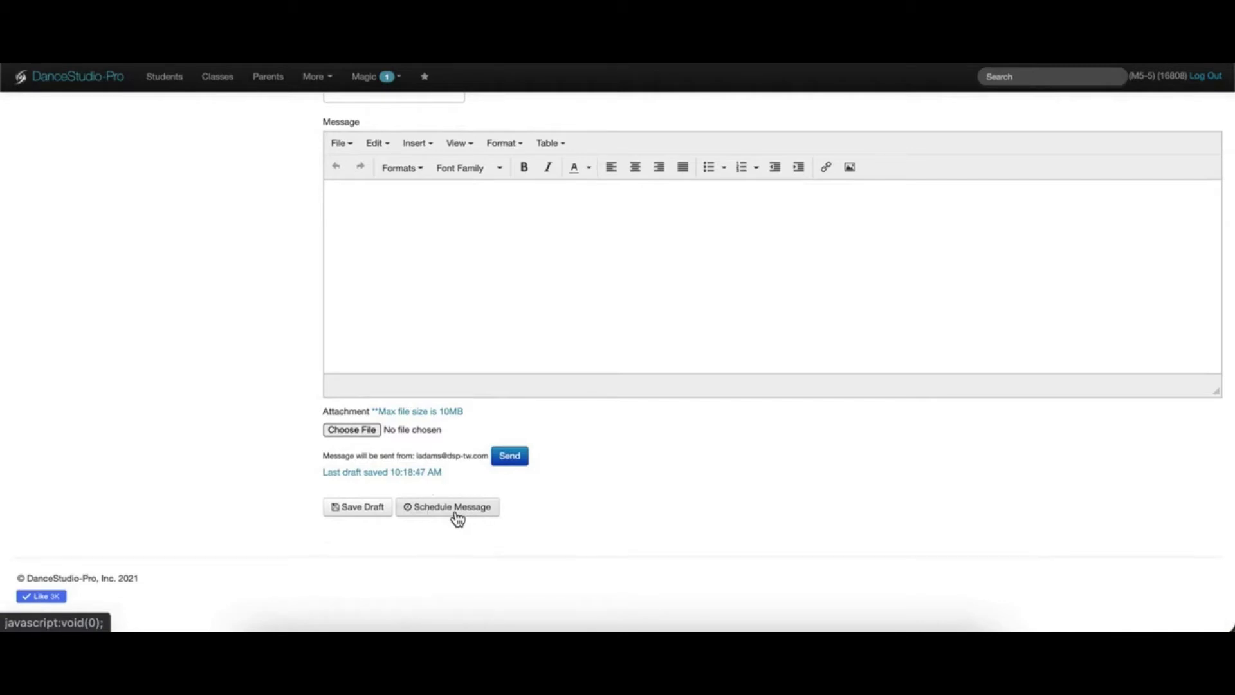
pyautogui.scroll(-3, 605, 537)
pyautogui.scroll(-2, 605, 547)
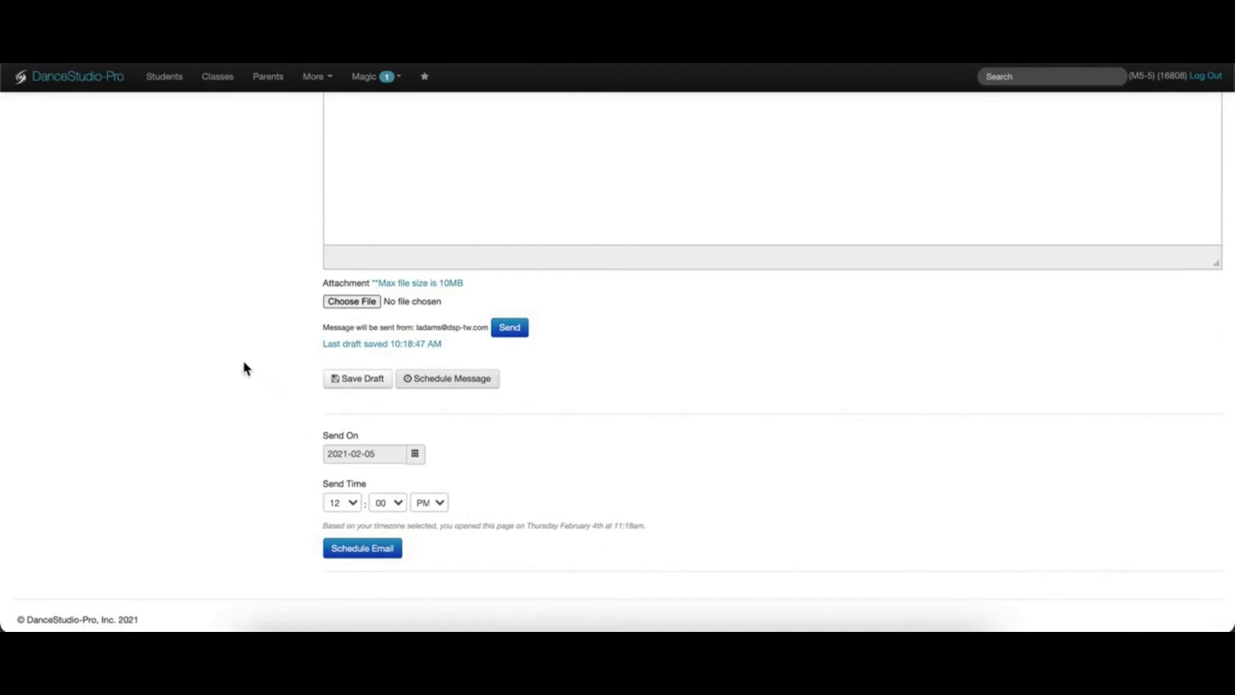
pyautogui.scroll(4, 243, 361)
pyautogui.scroll(12, 243, 364)
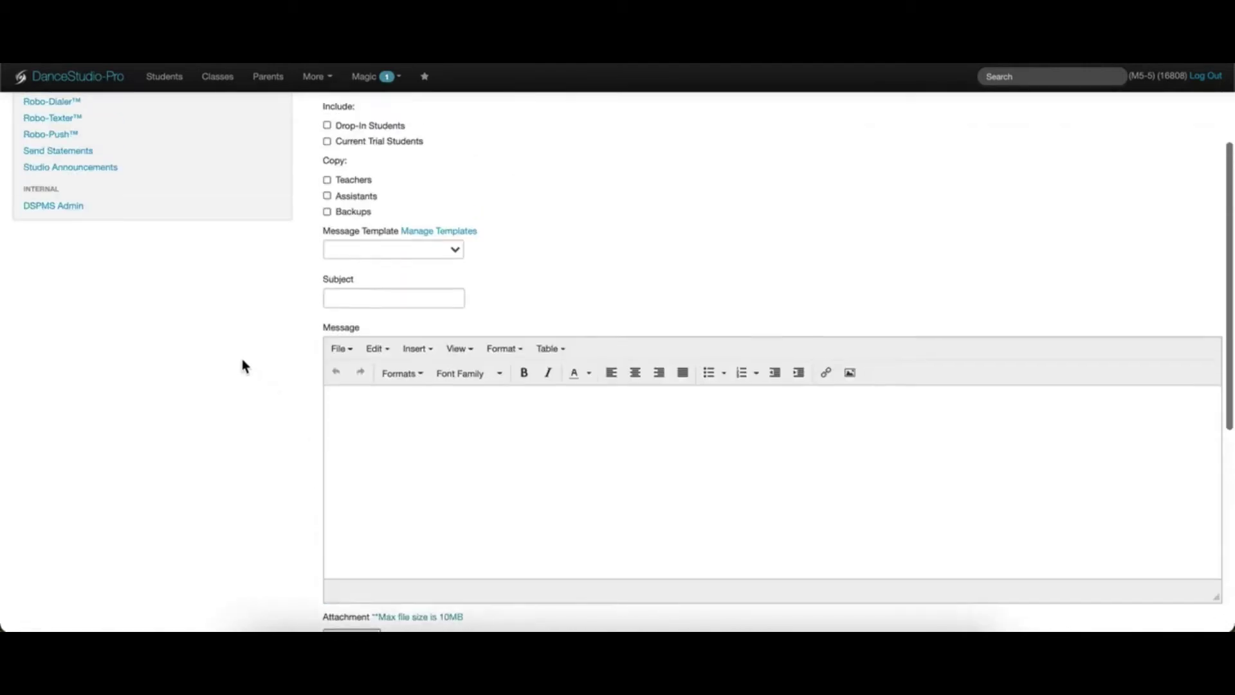
pyautogui.scroll(1, 243, 404)
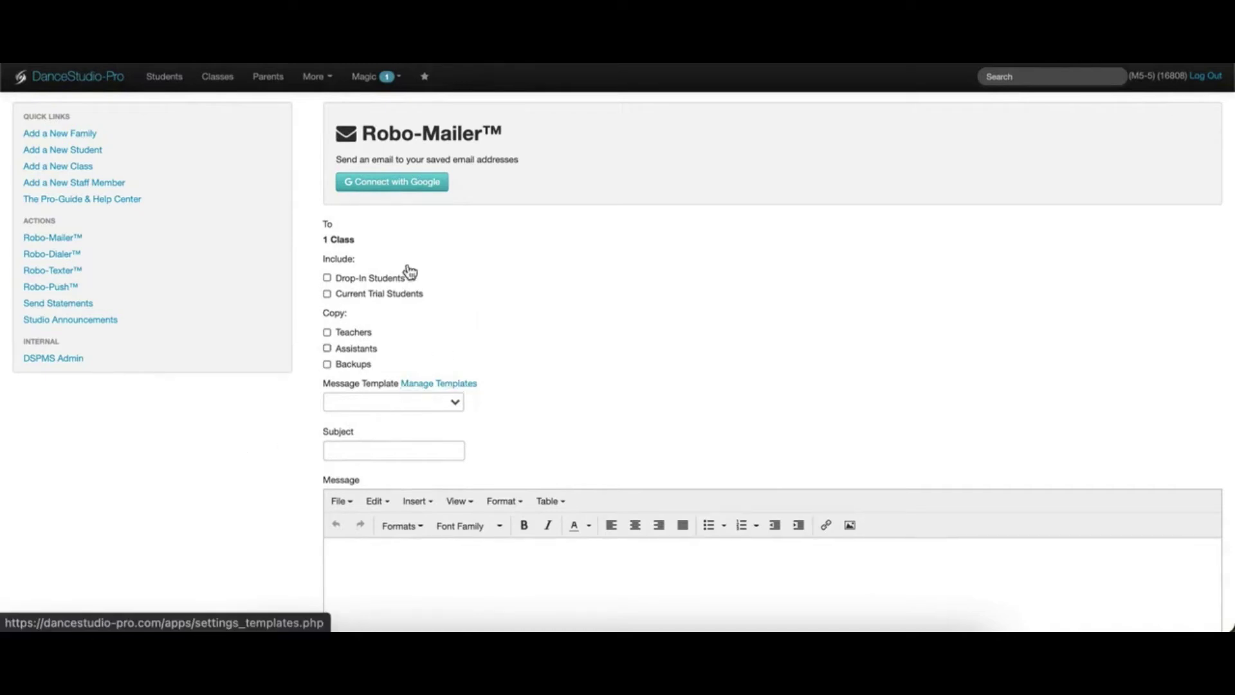
# - Go to the communication settings within the studio settings section
pyautogui.click(320, 85)
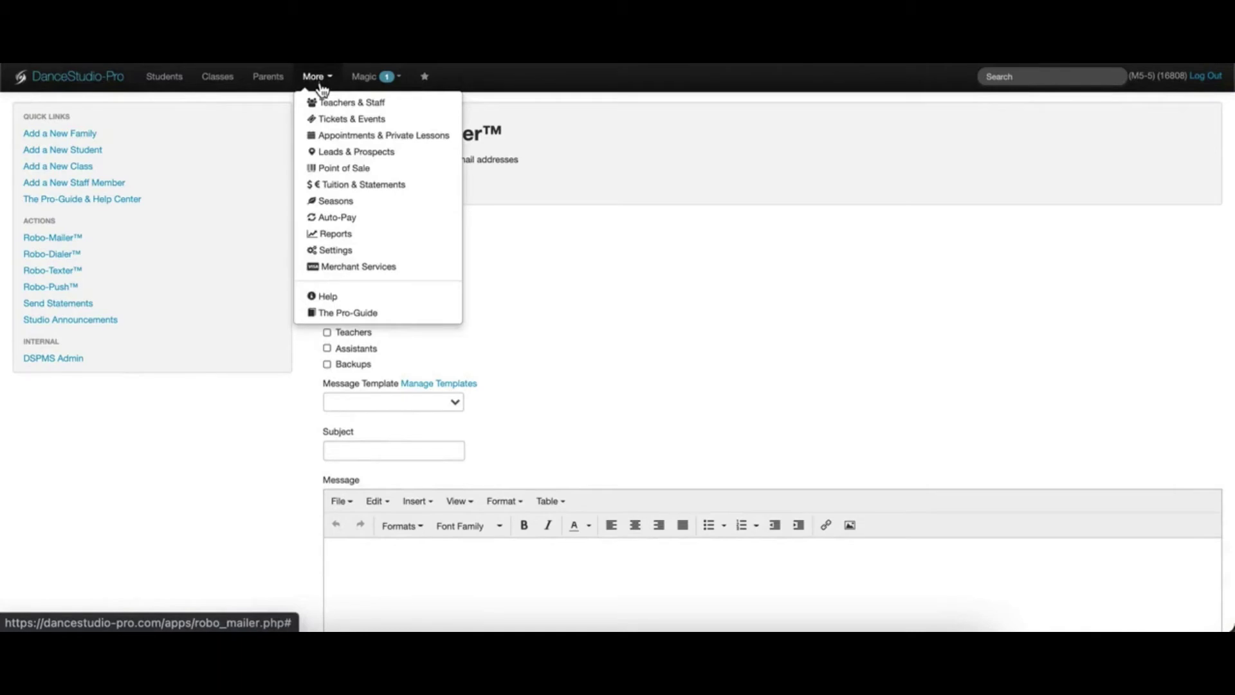
pyautogui.click(341, 250)
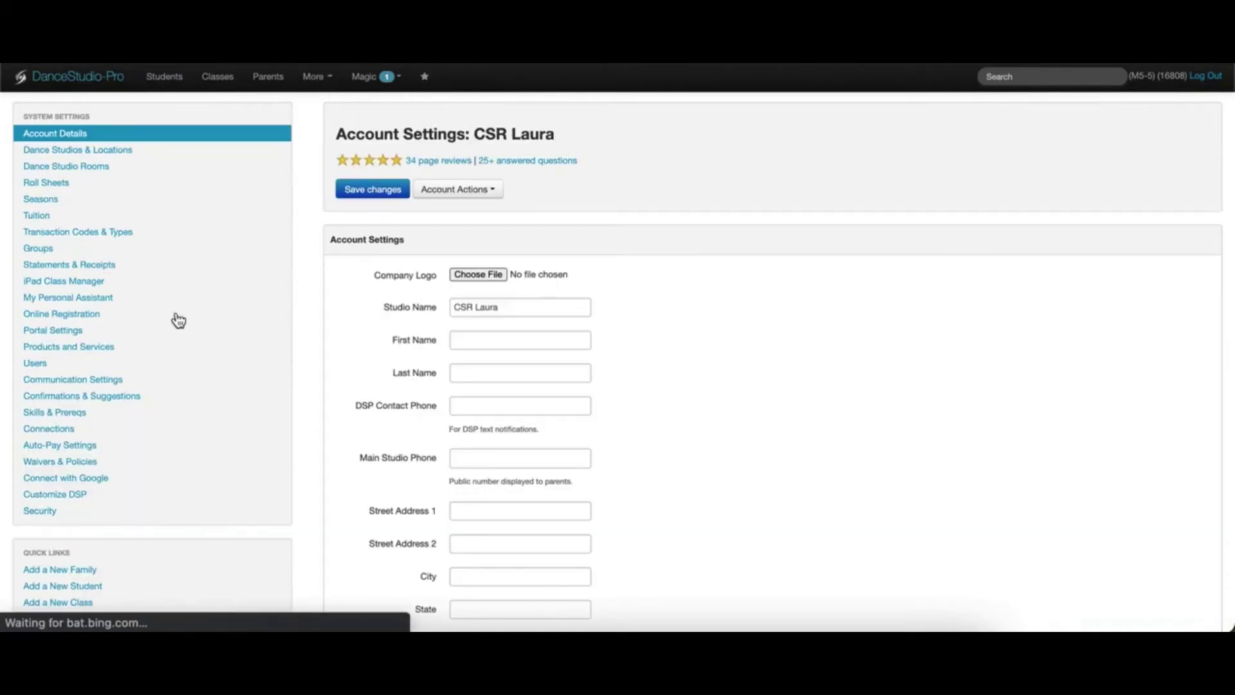
pyautogui.click(125, 385)
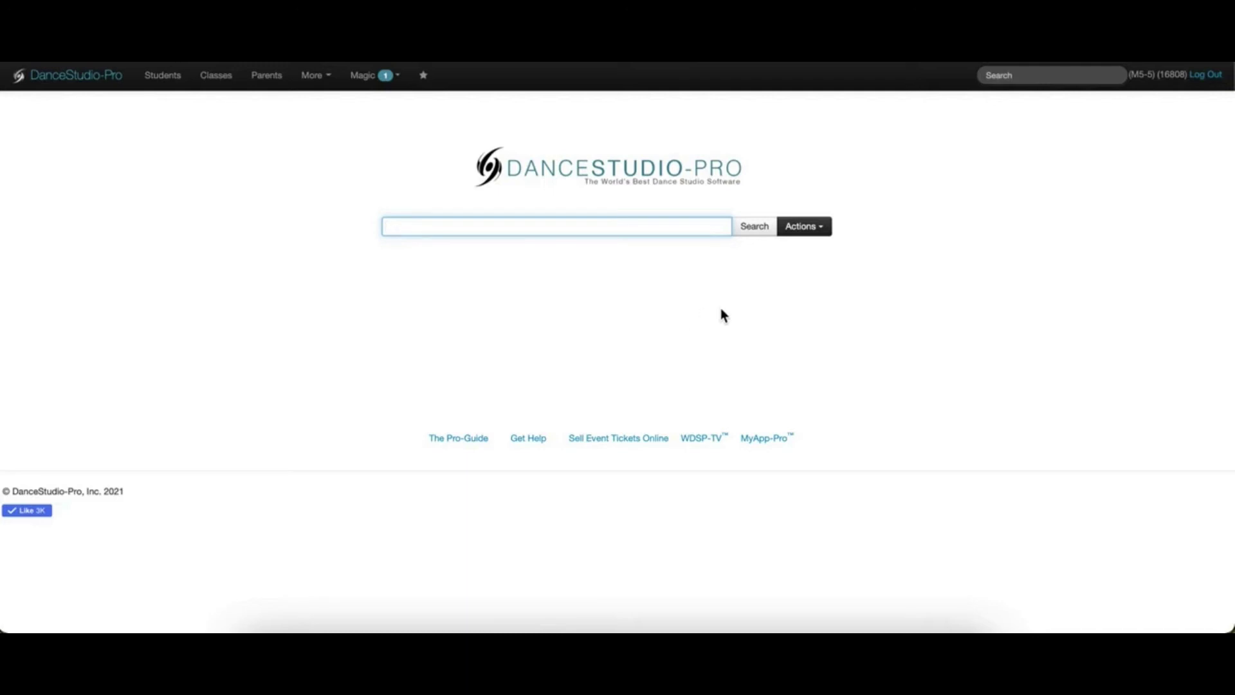
# - Open Robo-Dialer from Actions, look over its Call groups without choosing, then go to Students
pyautogui.click(821, 229)
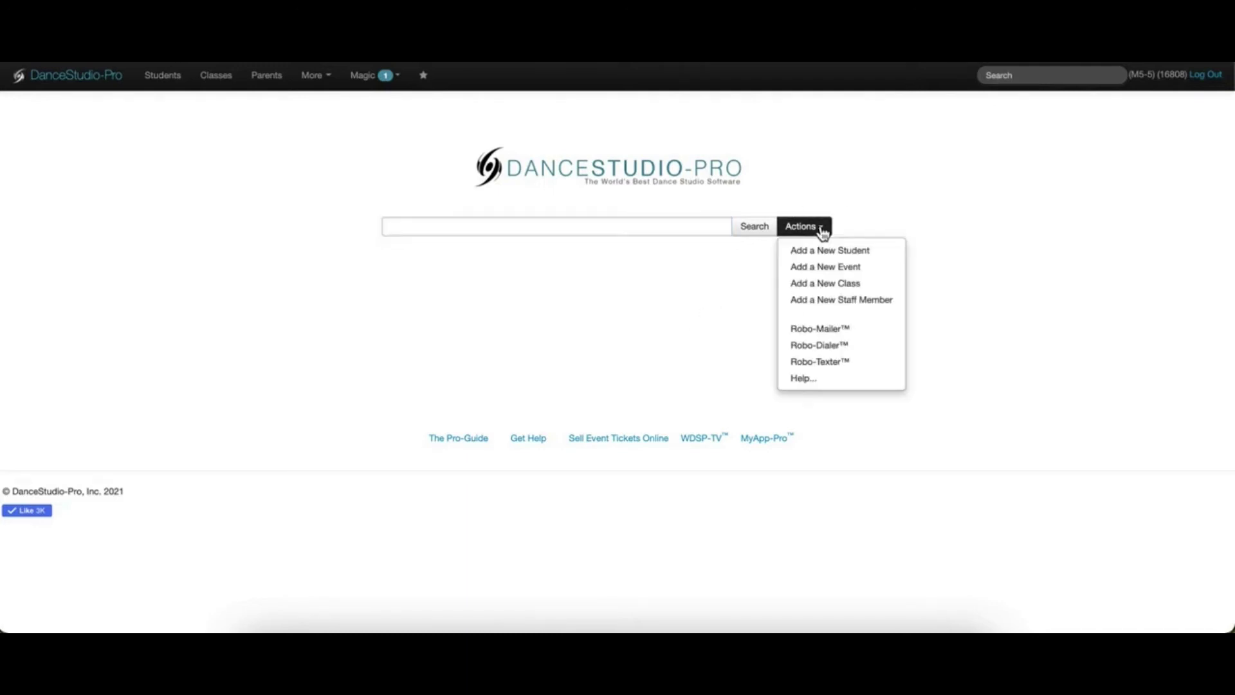
pyautogui.click(827, 352)
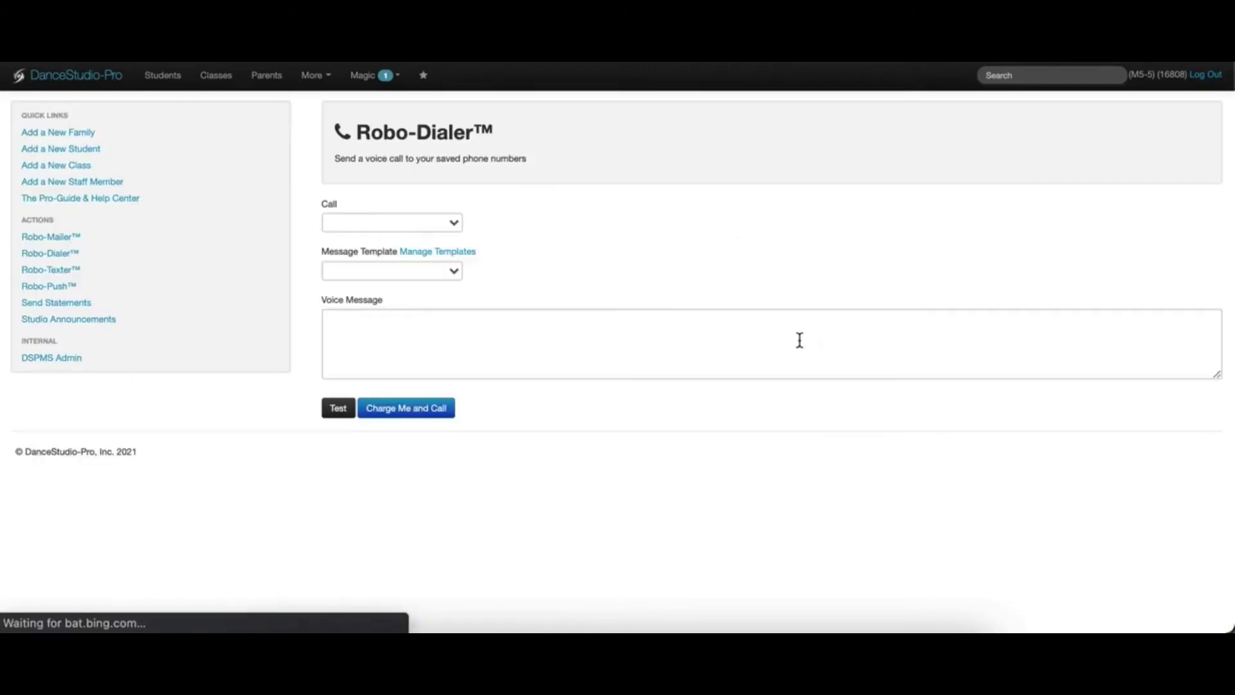
pyautogui.click(455, 223)
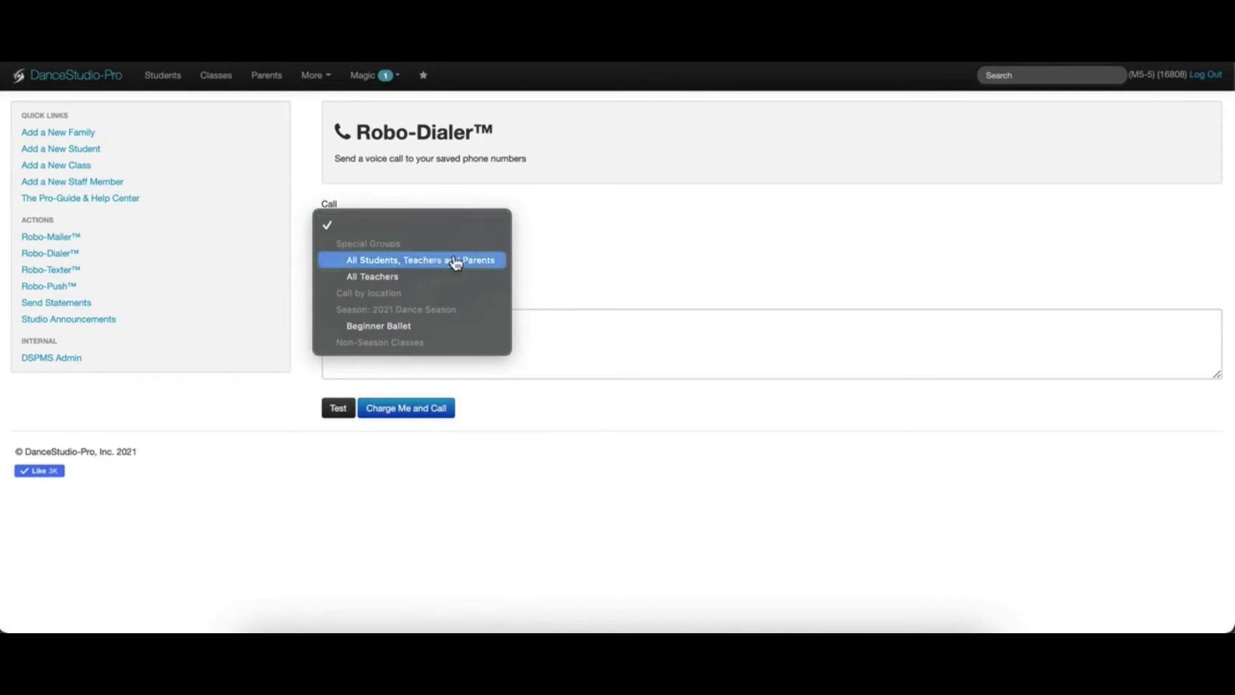
pyautogui.click(575, 258)
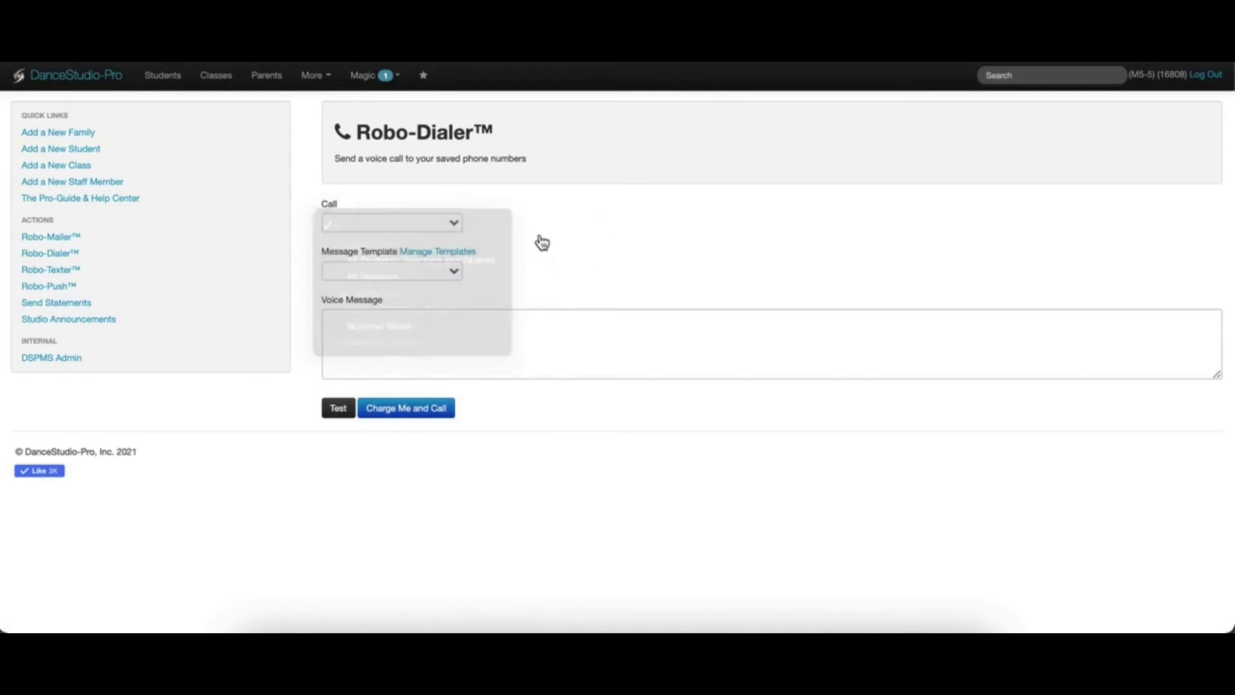
pyautogui.click(161, 77)
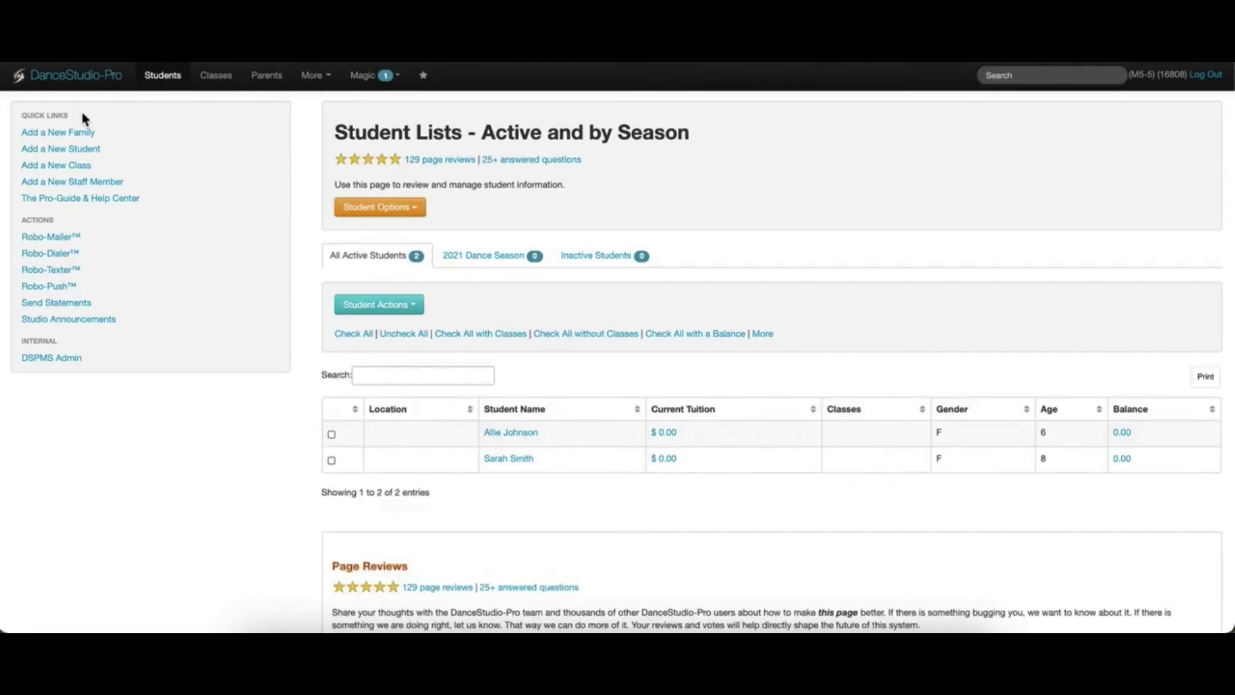
pyautogui.click(67, 254)
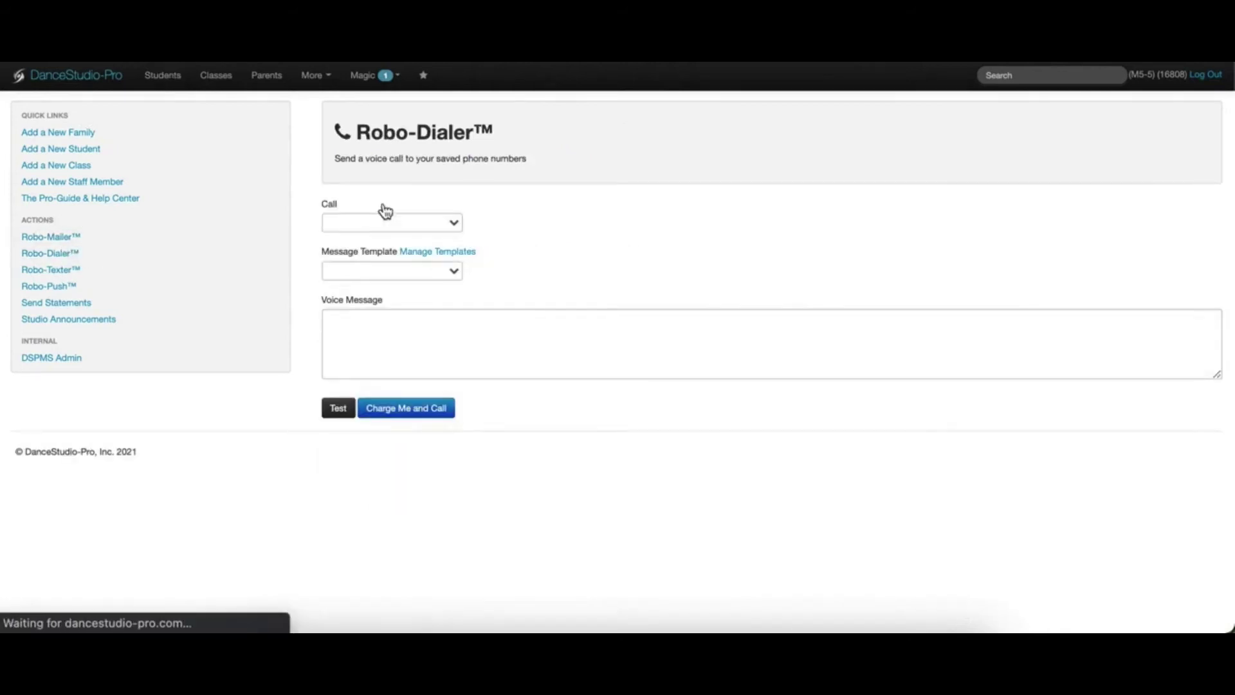
pyautogui.click(416, 227)
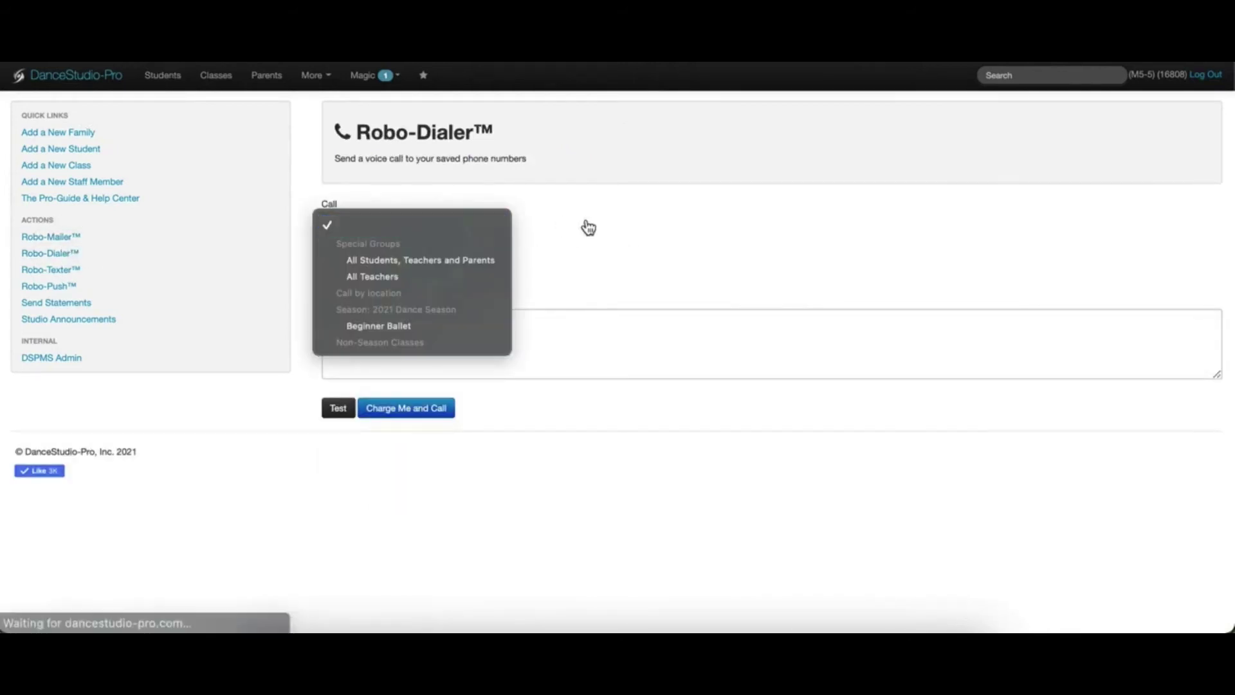
pyautogui.click(605, 231)
pyautogui.click(166, 83)
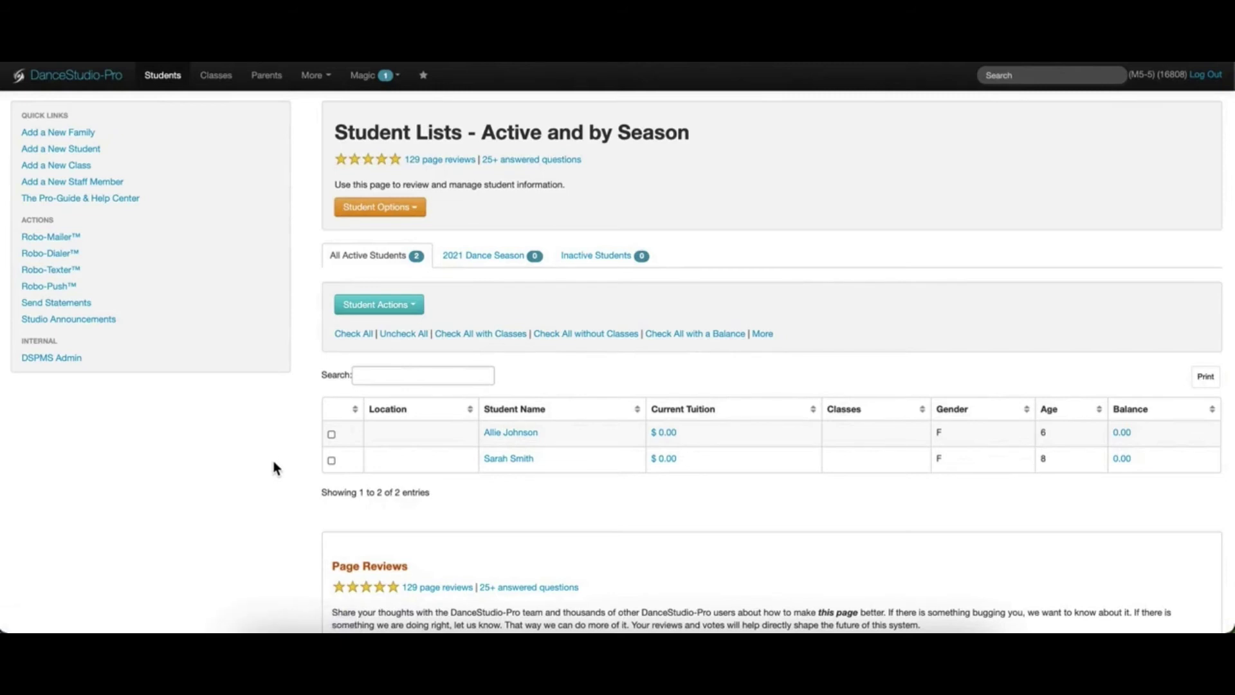
# - Start a Robo-Dialer call to the first student from her Mobile Phone dial icon
pyautogui.click(533, 439)
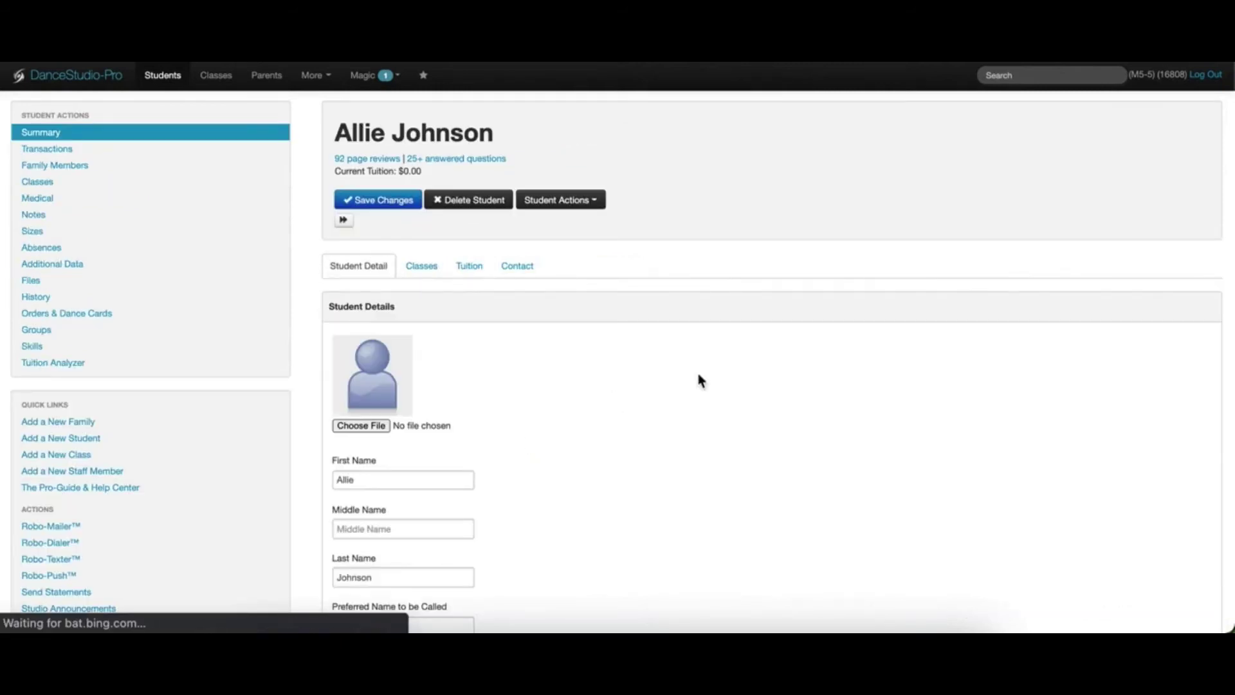
pyautogui.scroll(-5, 737, 379)
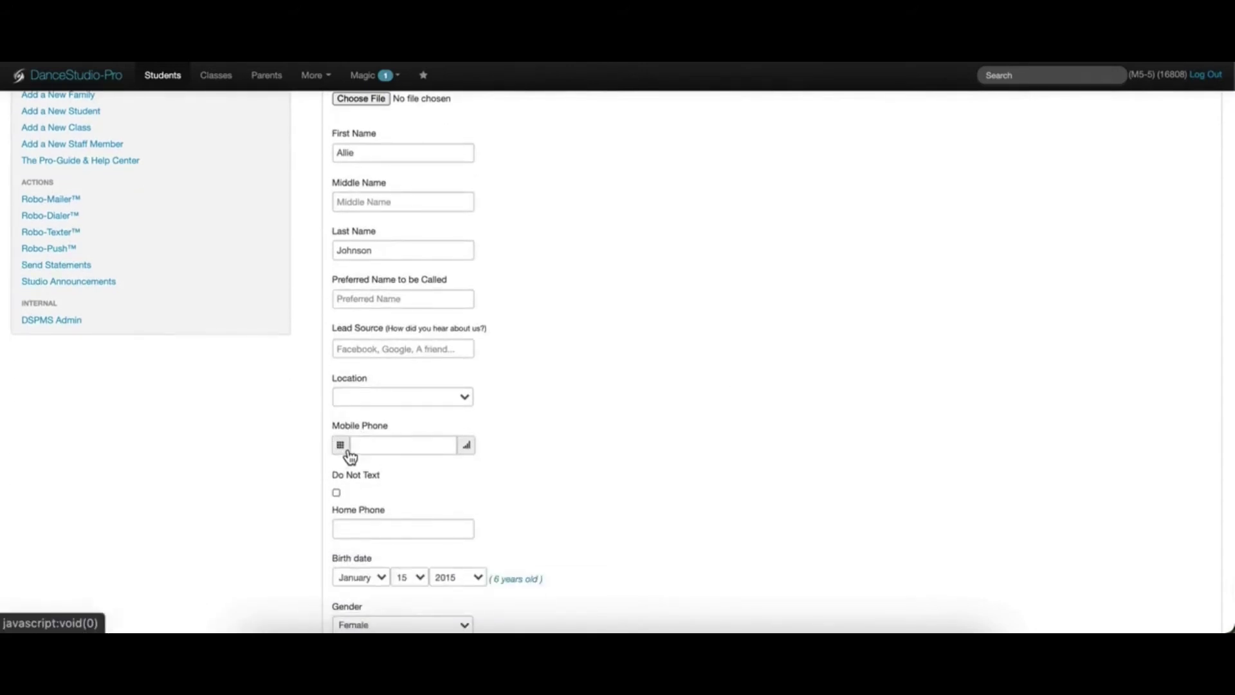
pyautogui.click(342, 449)
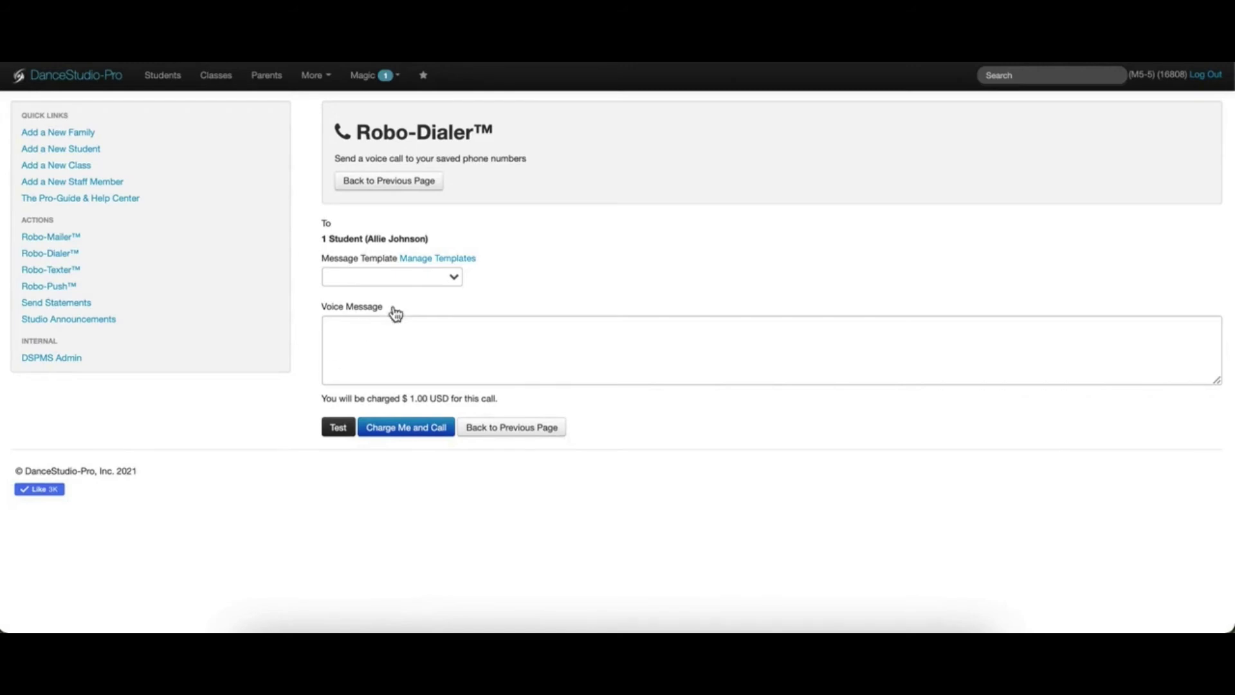
# - Put the cursor in the single-student call's Voice Message box
pyautogui.click(428, 358)
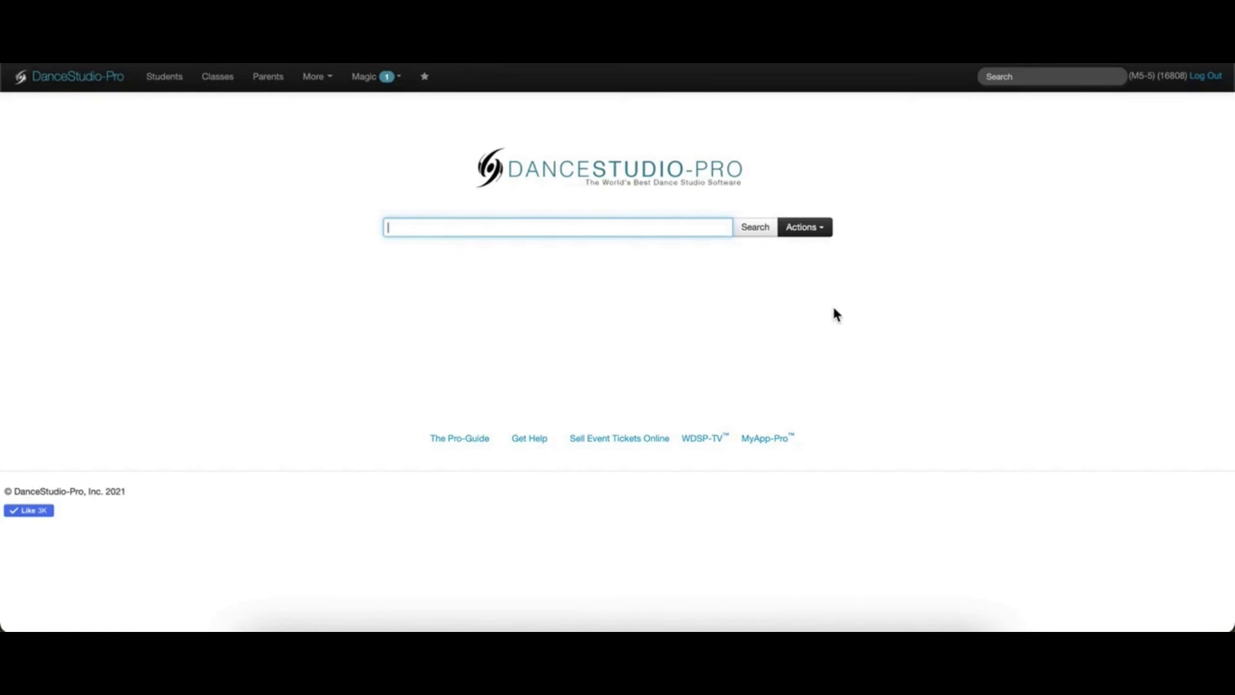
# - Open Robo-Texter from Actions and look over its To groups without choosing one
pyautogui.click(824, 235)
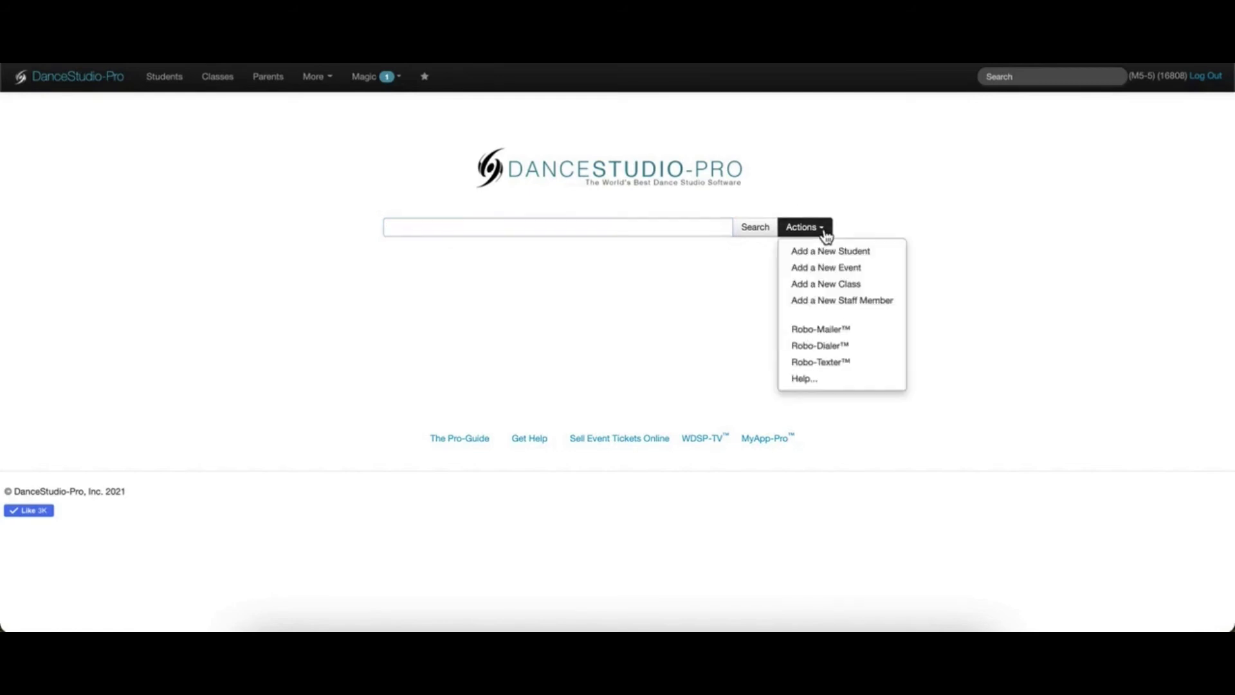
pyautogui.click(827, 365)
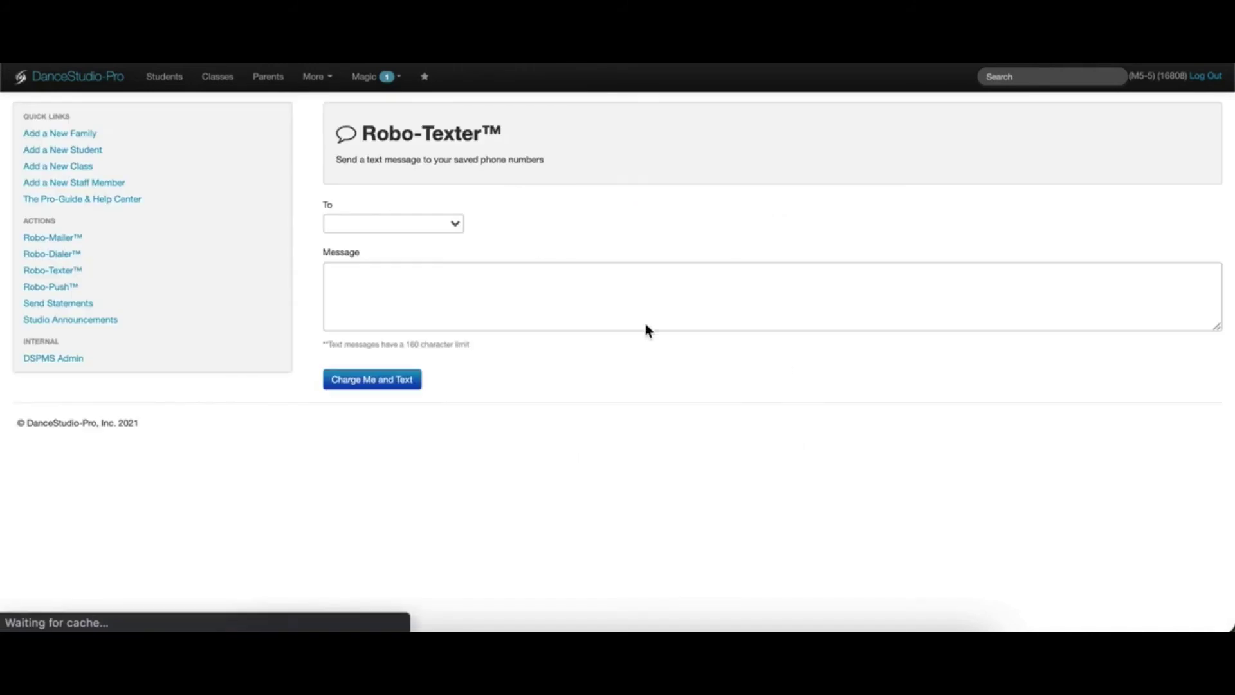
pyautogui.click(455, 228)
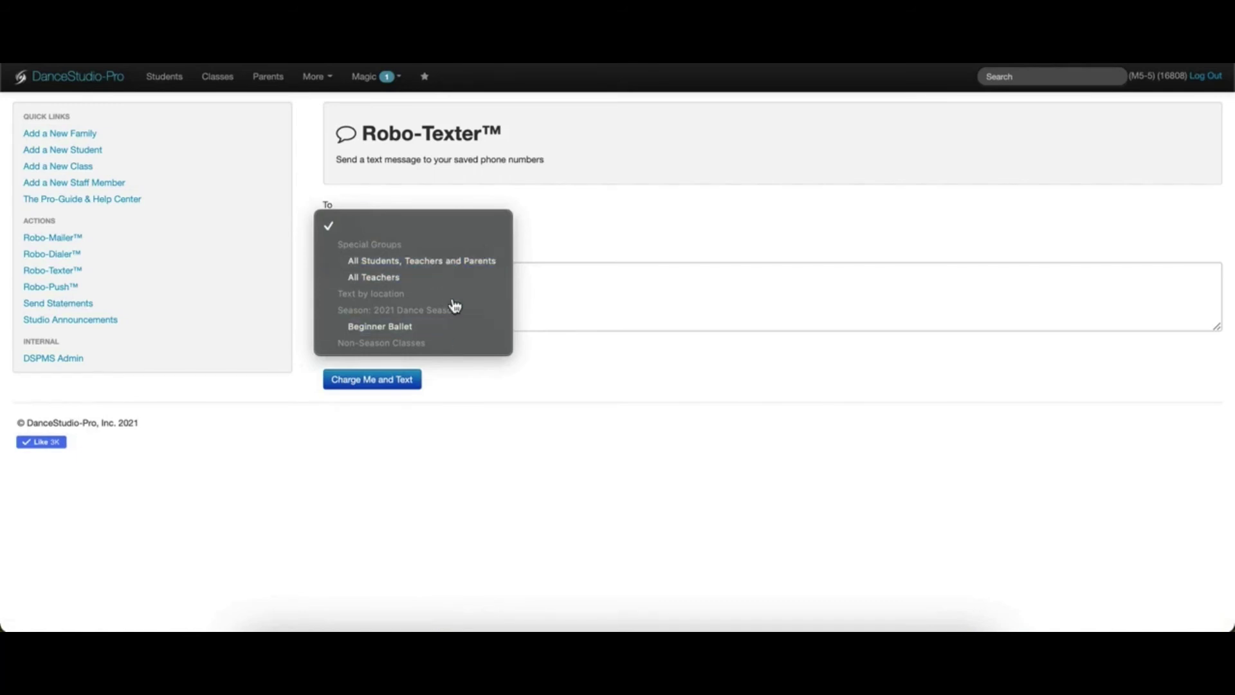
pyautogui.click(551, 228)
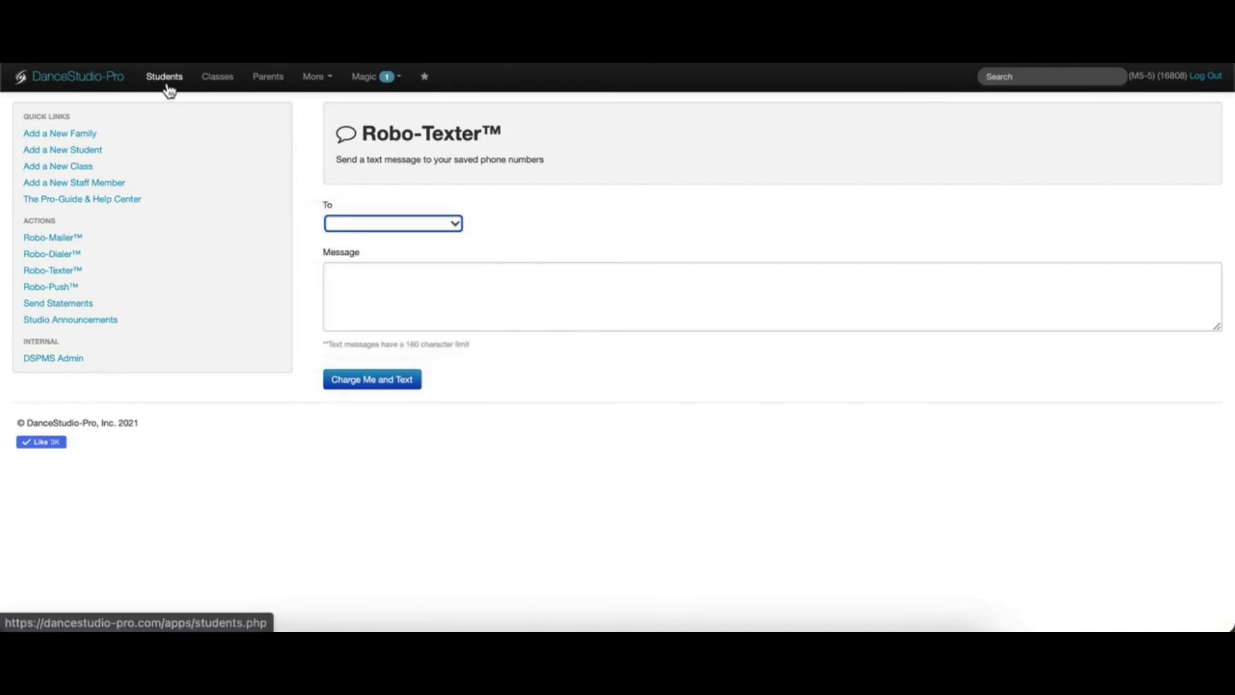
# - From the student list sidebar, view Robo-Texter's recipient groups without choosing one, then return to Students
pyautogui.click(166, 86)
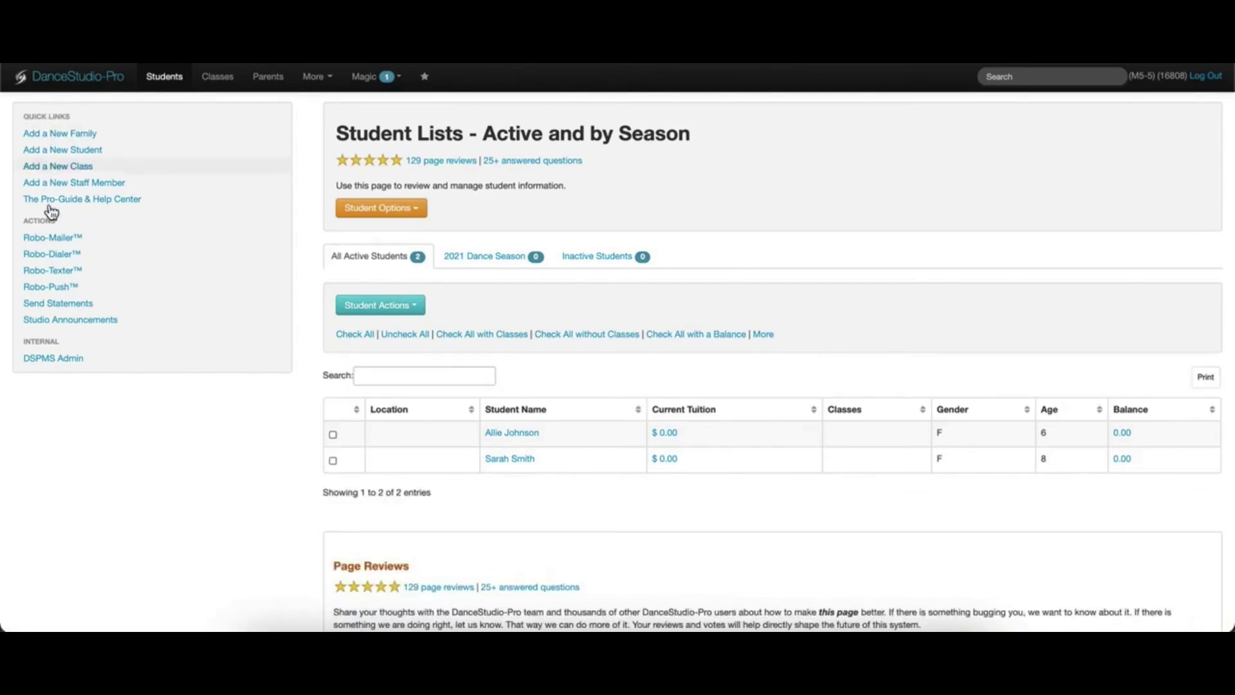
pyautogui.click(52, 273)
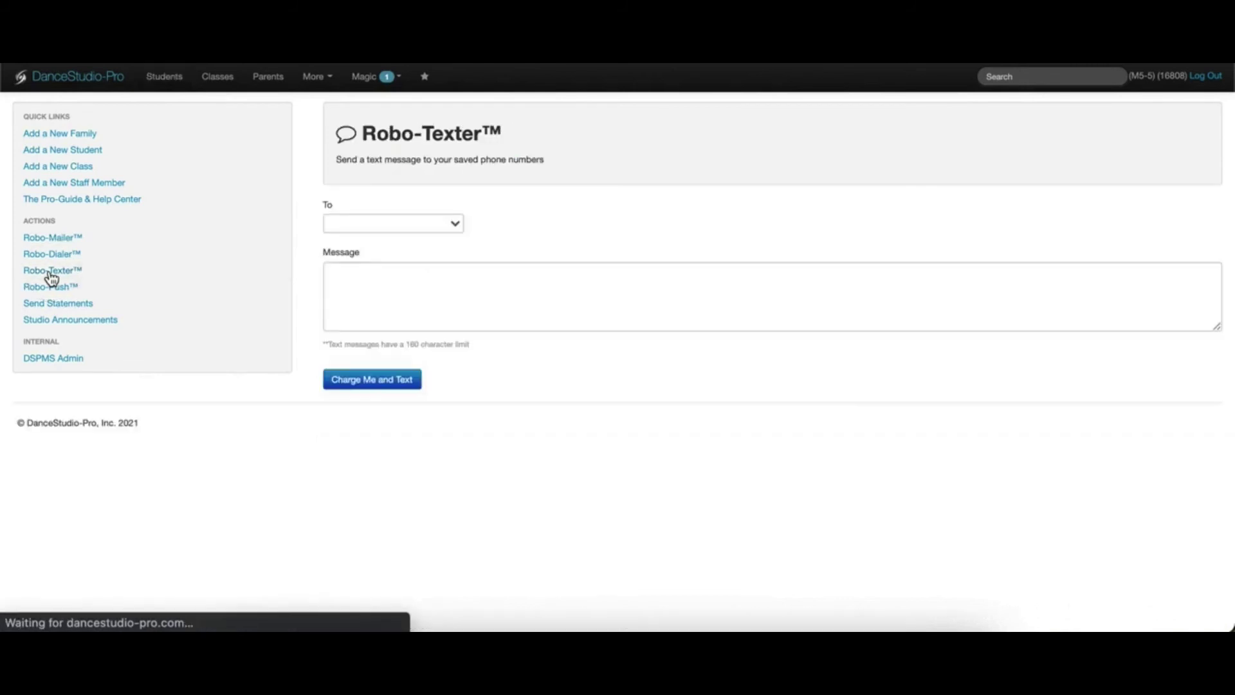
pyautogui.click(455, 225)
pyautogui.click(588, 222)
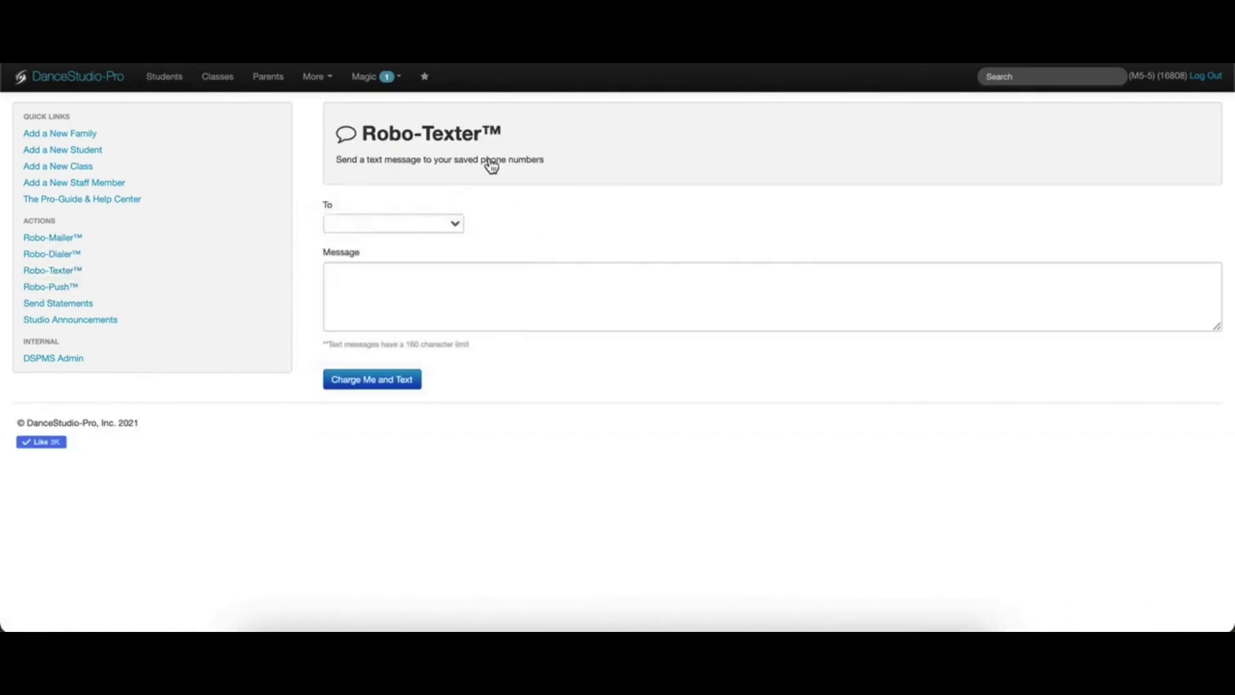
pyautogui.click(171, 82)
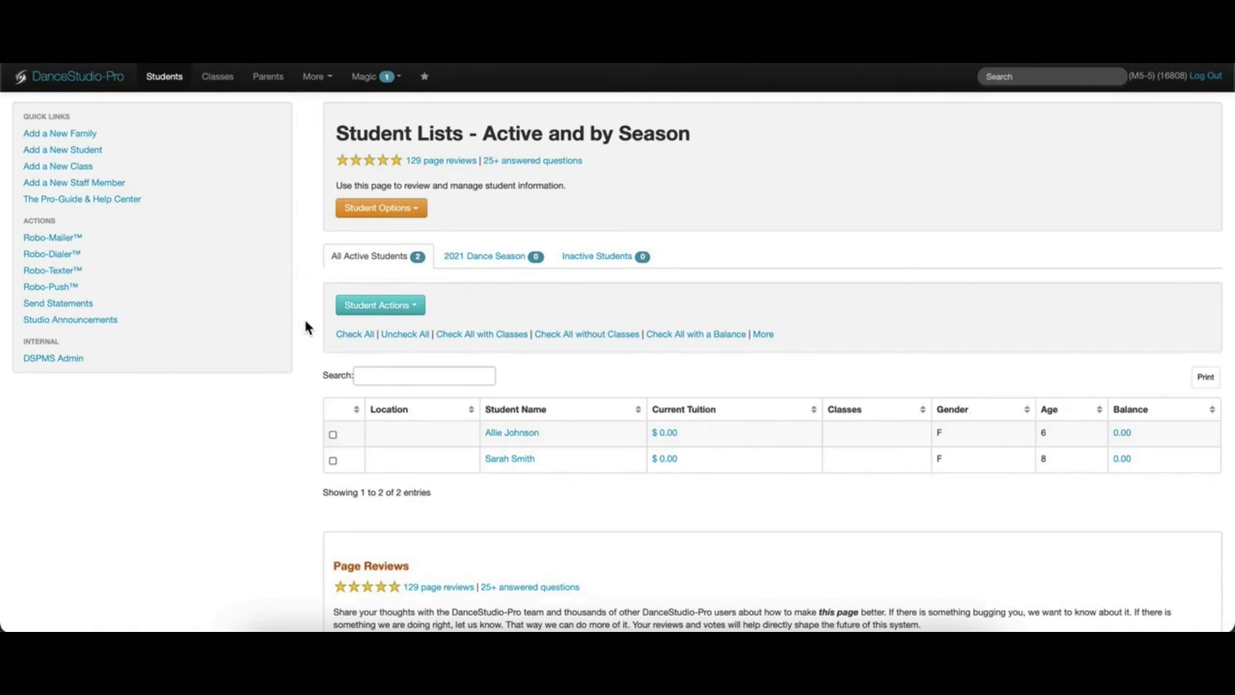
# - Select both listed students and address a Robo-Text to them through Student Actions
pyautogui.click(333, 435)
pyautogui.click(333, 461)
pyautogui.click(412, 307)
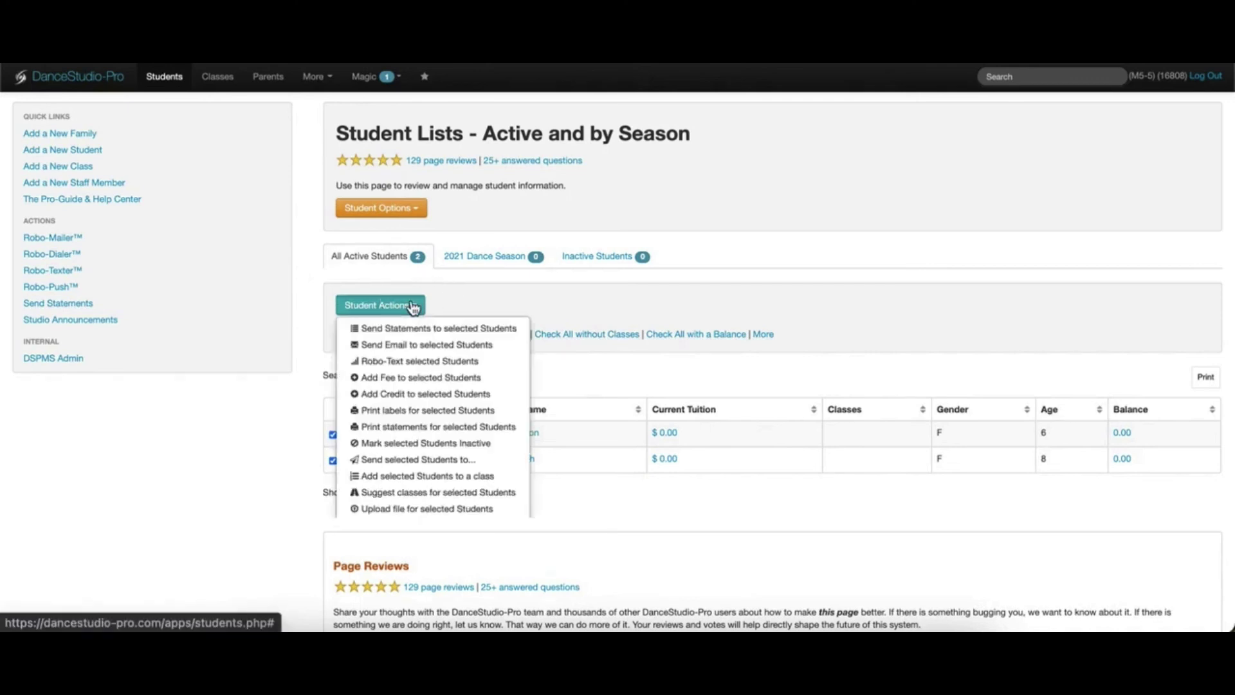
pyautogui.click(412, 362)
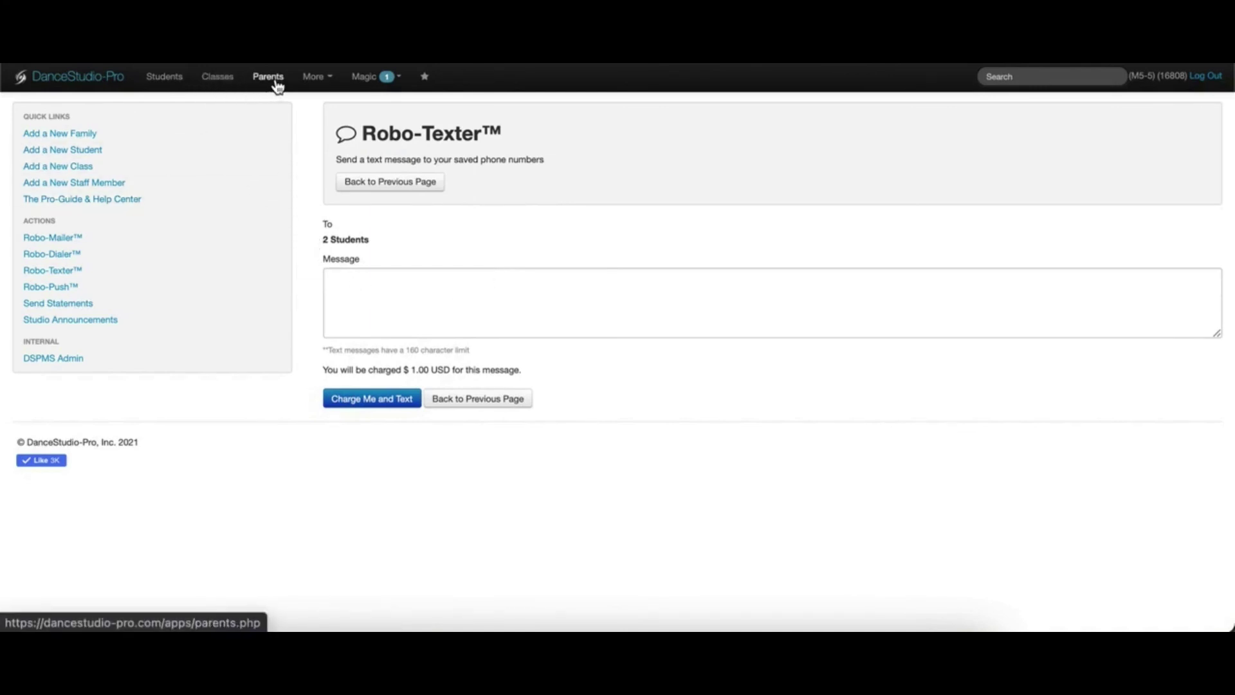
# - Open the first student's record and start a text message to their mobile phone
pyautogui.click(174, 85)
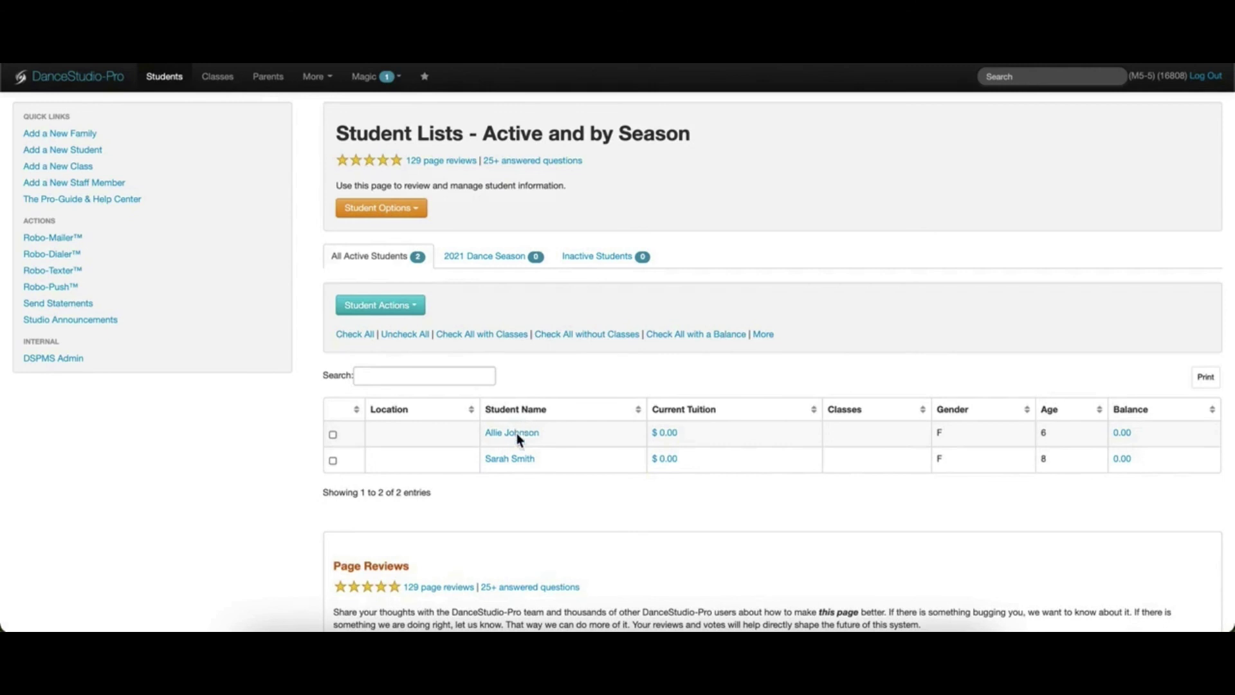
pyautogui.click(516, 438)
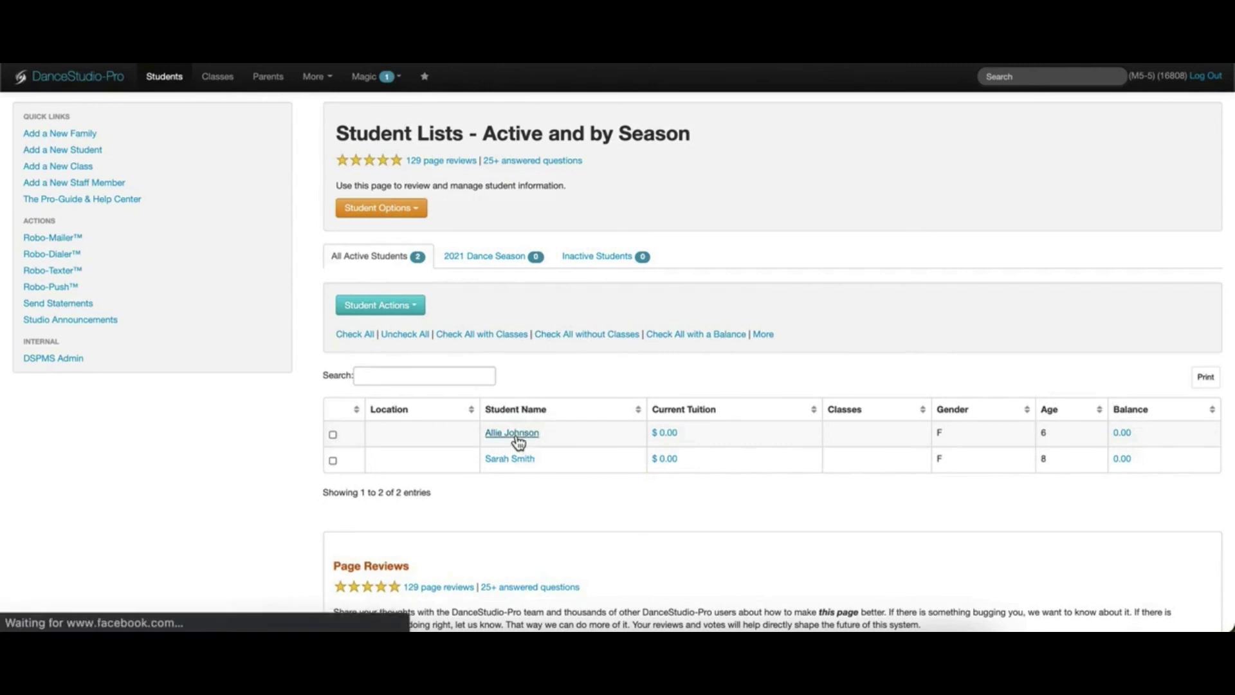
pyautogui.scroll(-4, 752, 433)
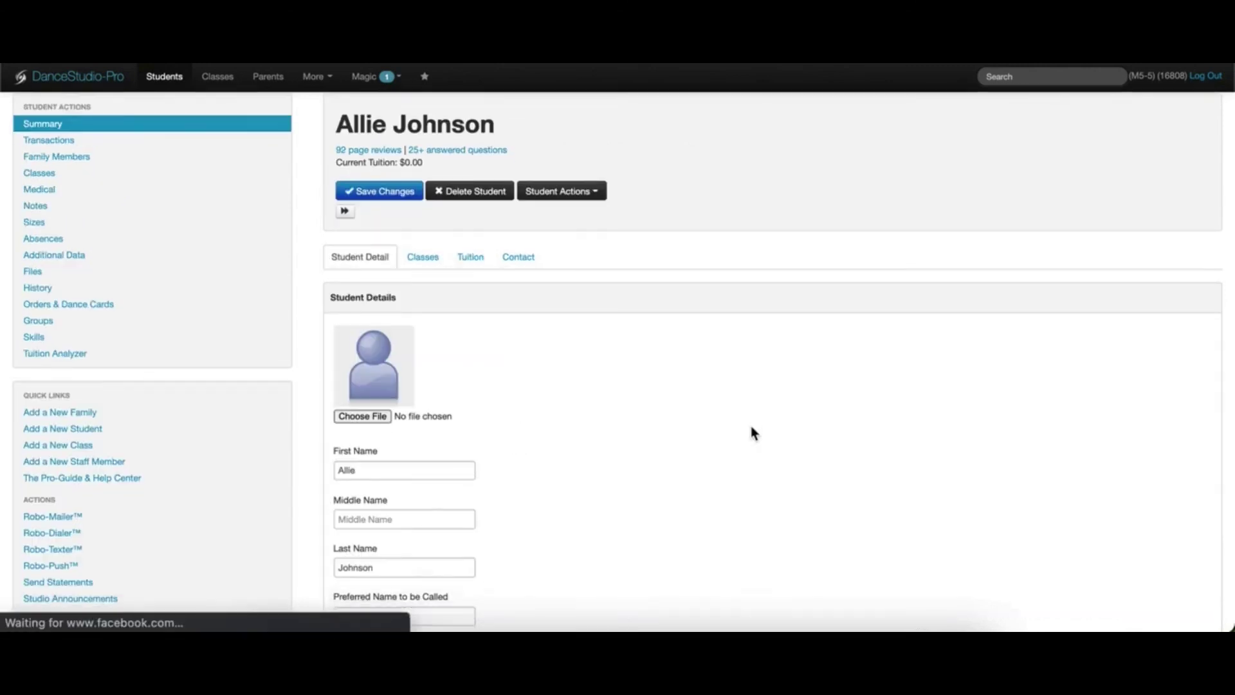
pyautogui.scroll(-1, 752, 433)
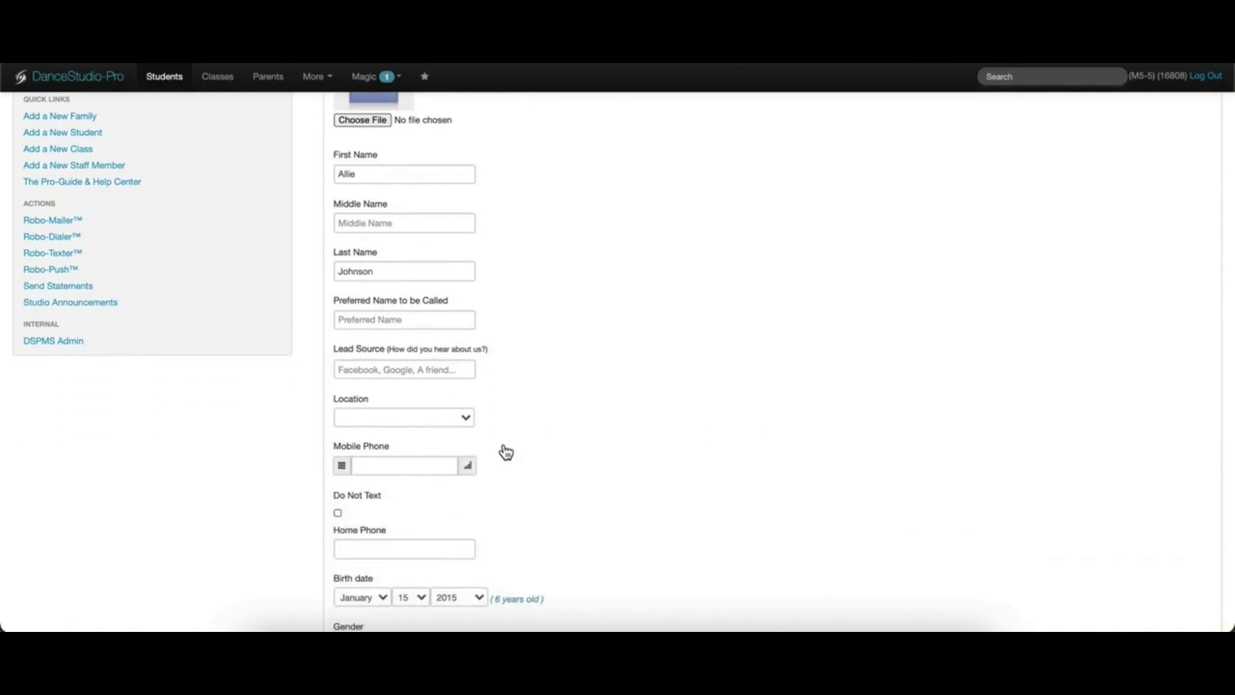
pyautogui.click(467, 465)
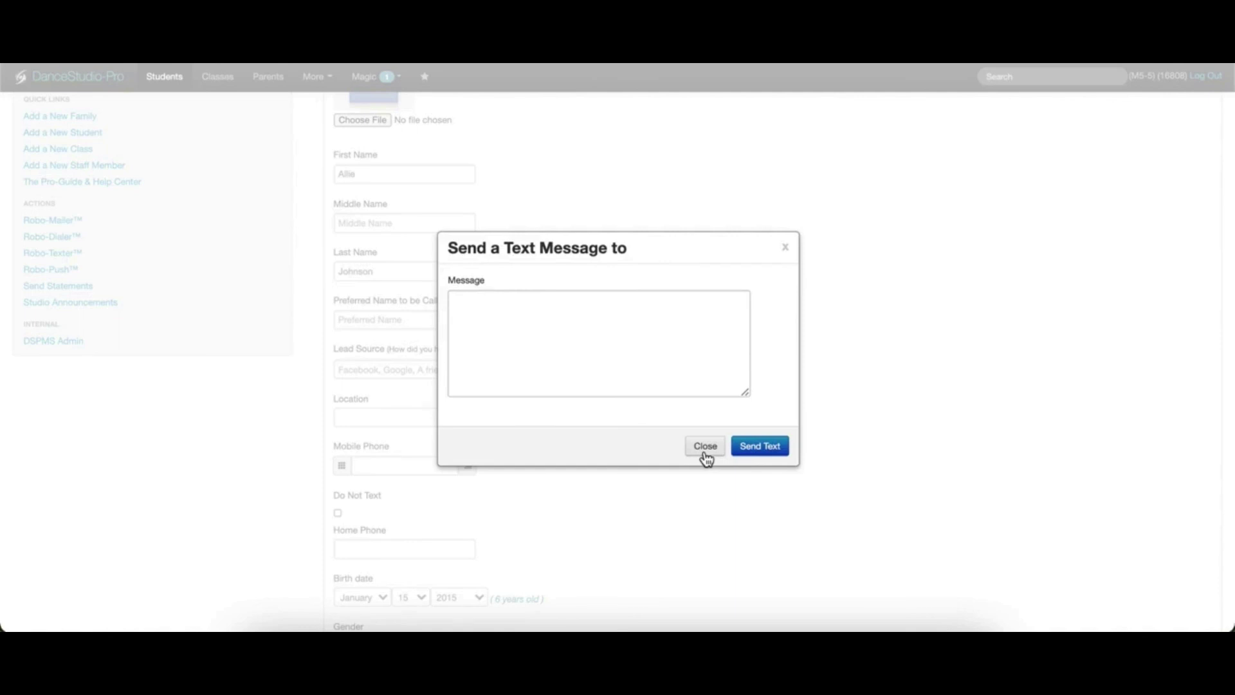
pyautogui.click(605, 356)
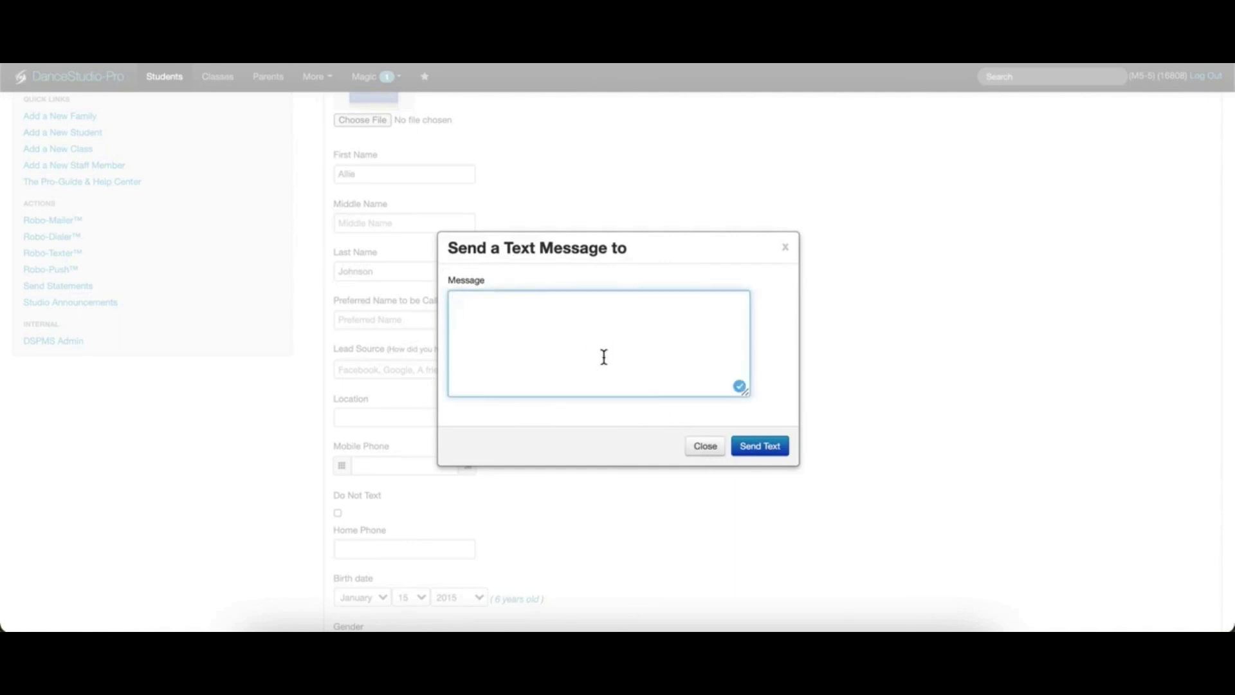